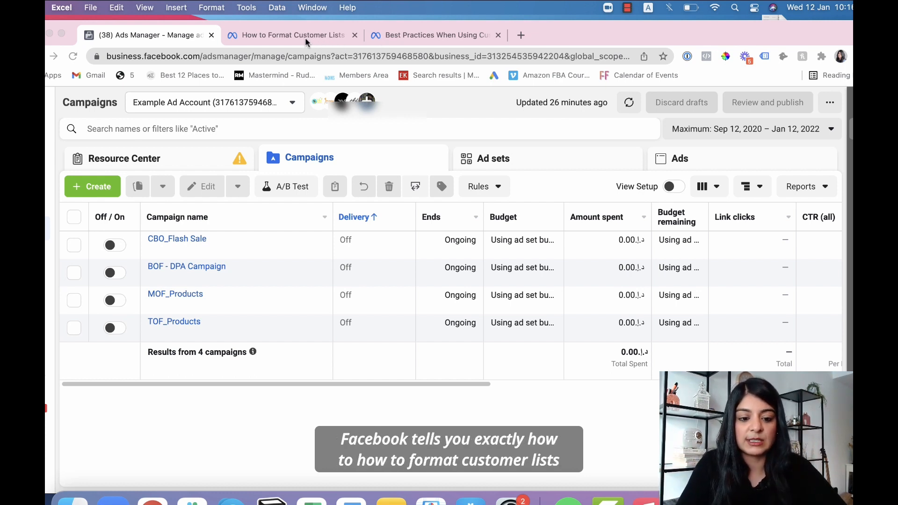
Step: Open the How to Format Customer Lists help article and read its introduction and the email identifier's column header
click(305, 37)
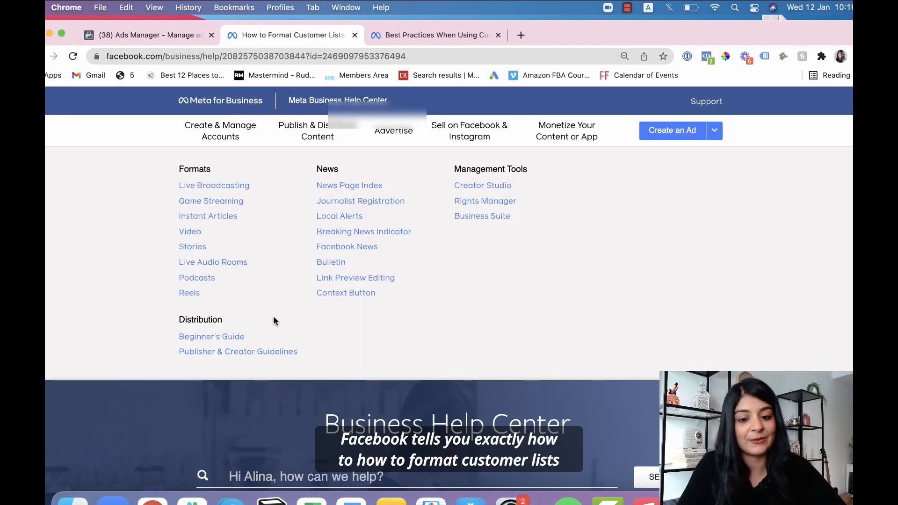
scroll(410, 277, down, 3)
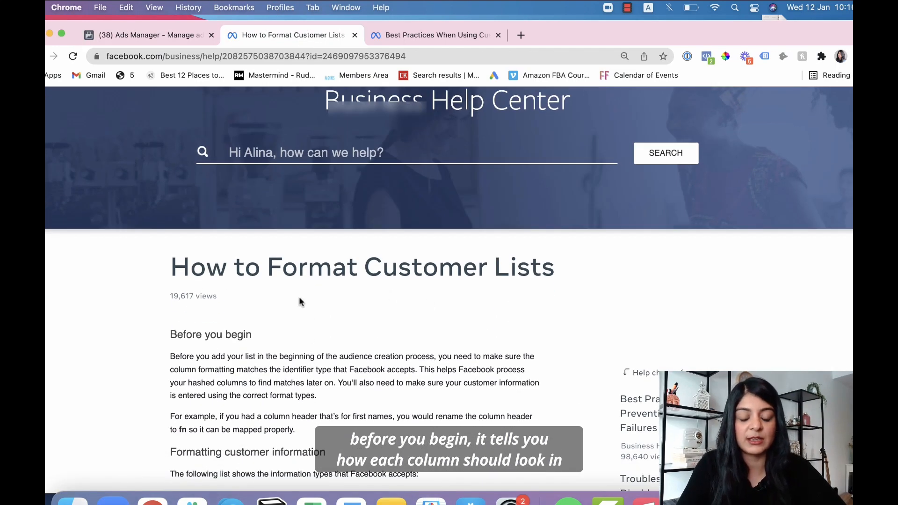
scroll(478, 259, down, 4)
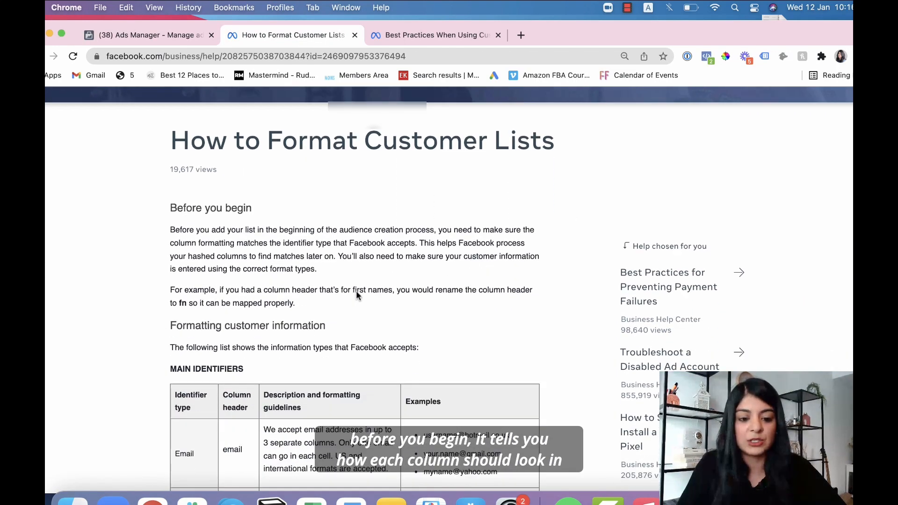
scroll(356, 292, down, 4)
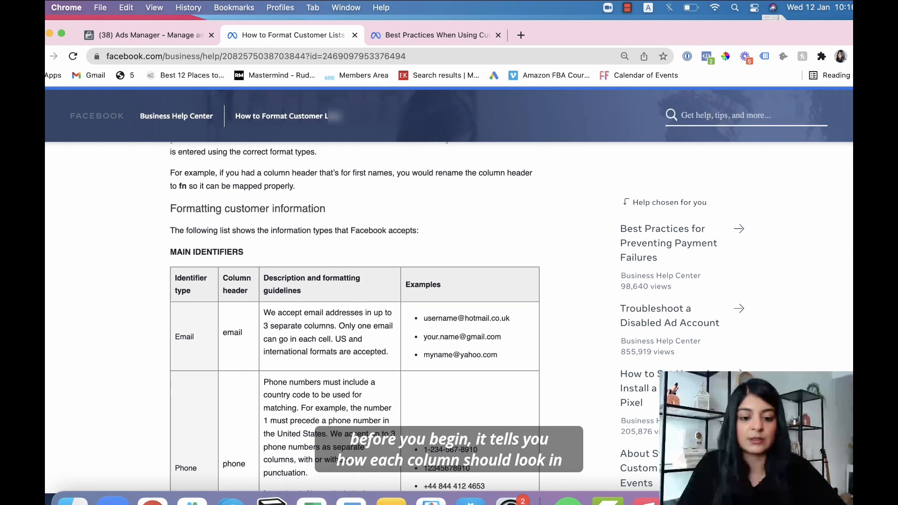
scroll(383, 357, down, 3)
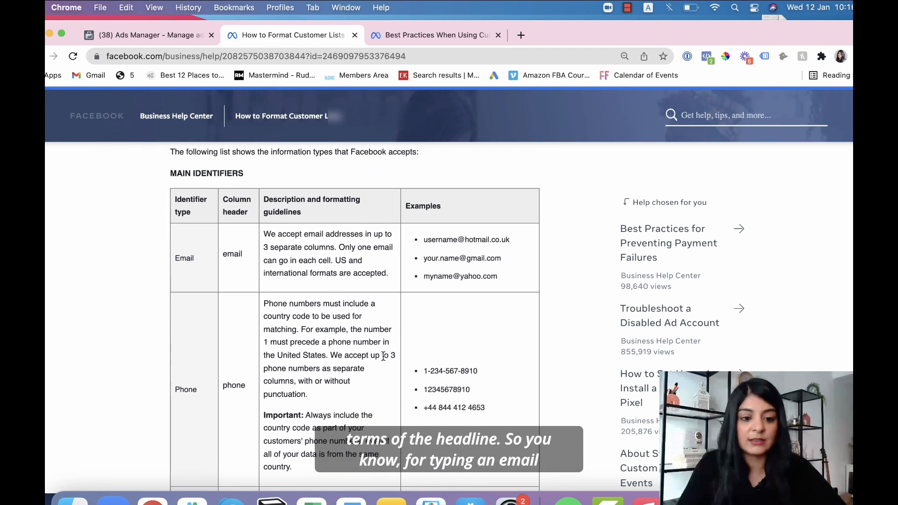
double_click(187, 258)
click(220, 260)
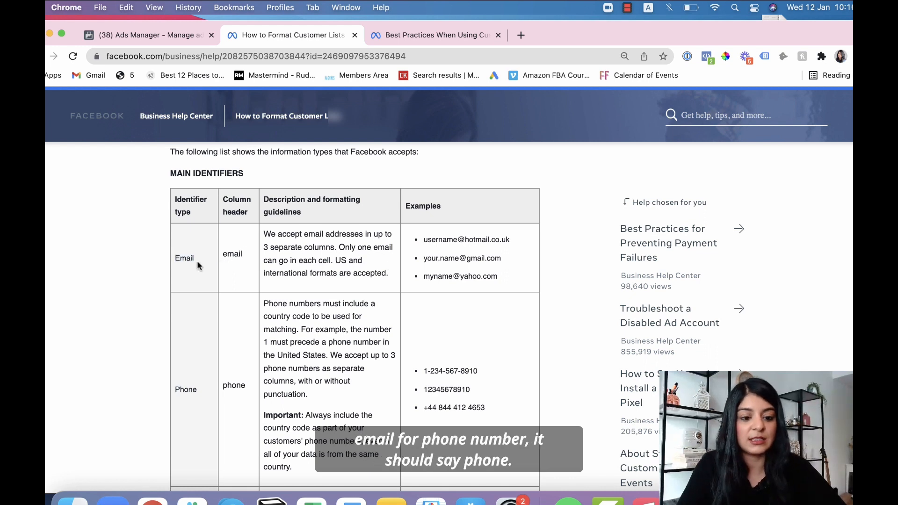
drag(223, 255, 244, 257)
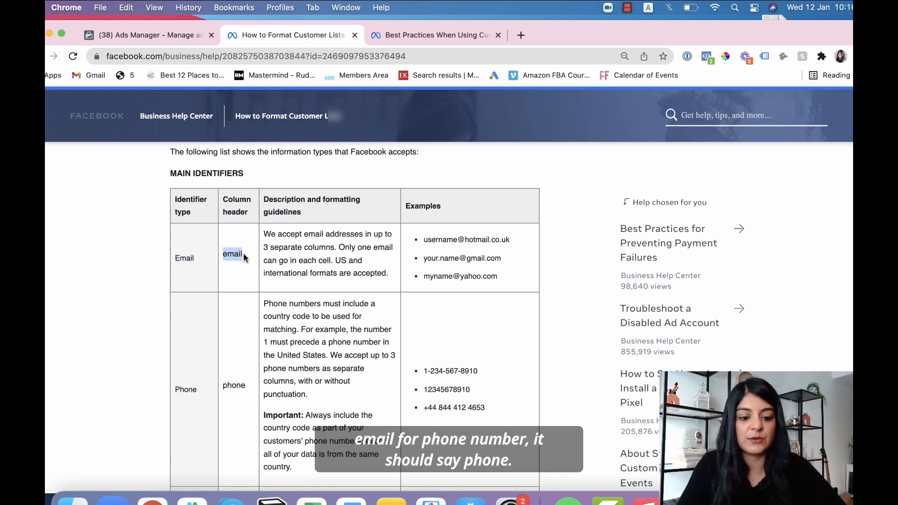
Step: Examine the required column headers for the phone, first name and last name identifiers in the main identifiers table
scroll(244, 253, down, 4)
click(227, 295)
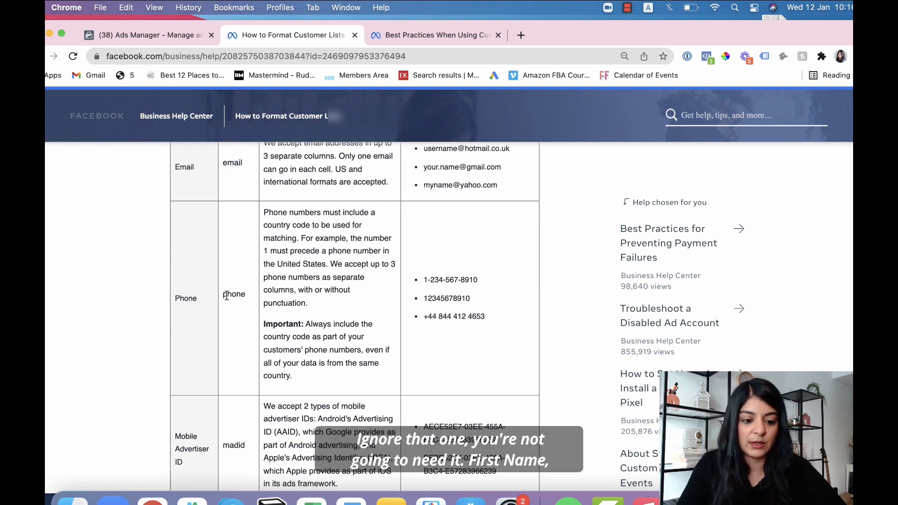
drag(227, 296, 248, 294)
scroll(248, 294, down, 6)
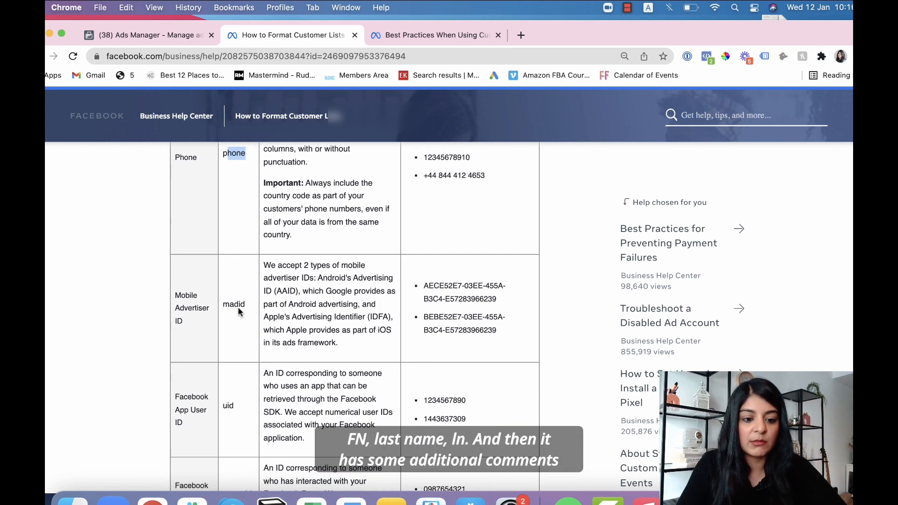
scroll(239, 309, down, 15)
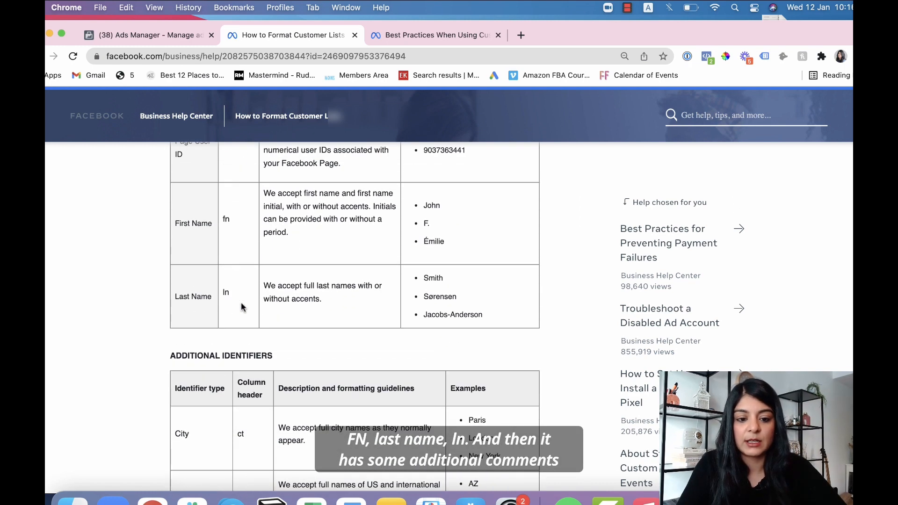
click(229, 296)
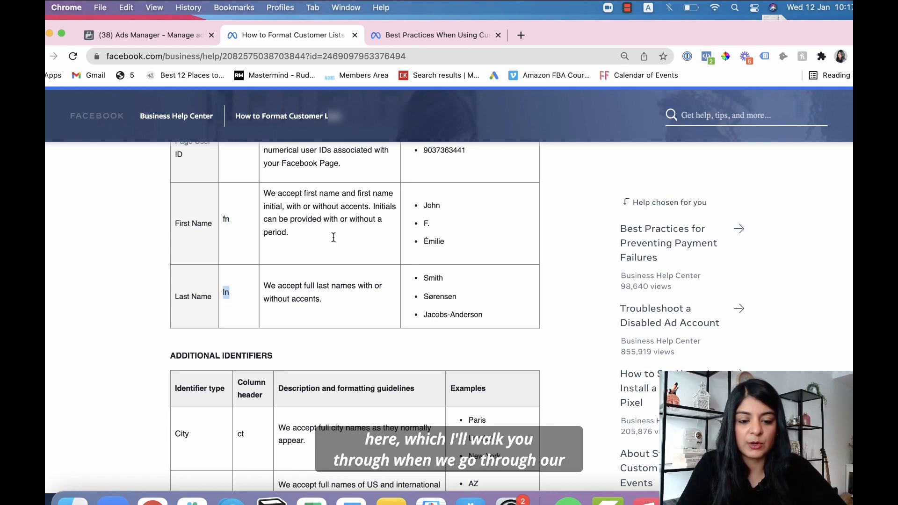
Step: Look back over the main identifiers and review the additional ones down to date of birth
scroll(345, 297, up, 12)
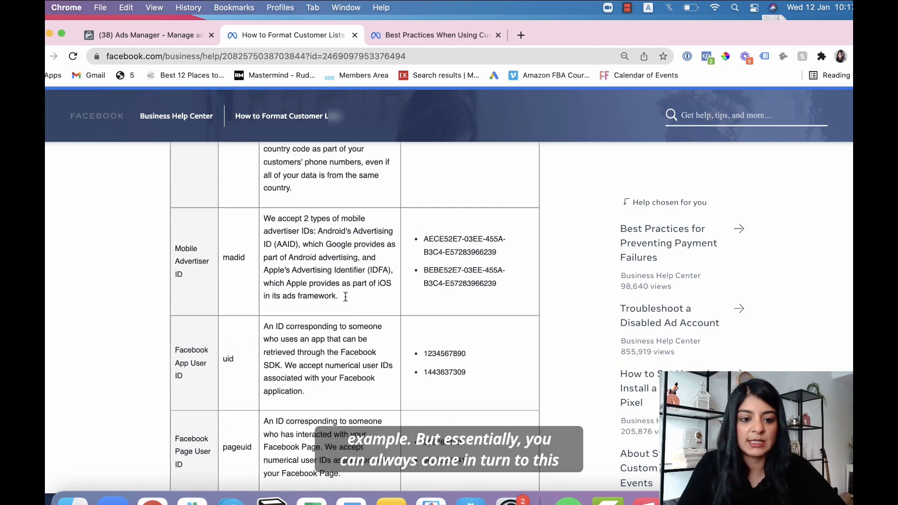
scroll(345, 297, up, 12)
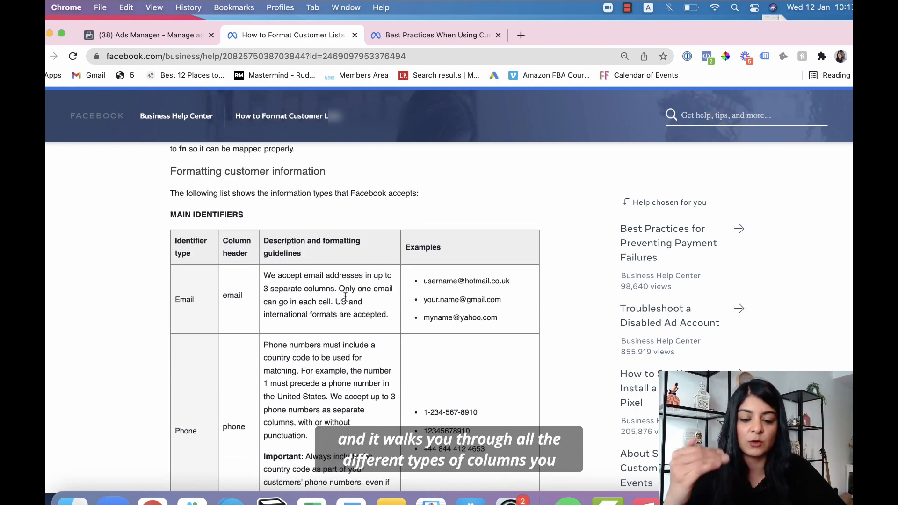
scroll(346, 297, down, 20)
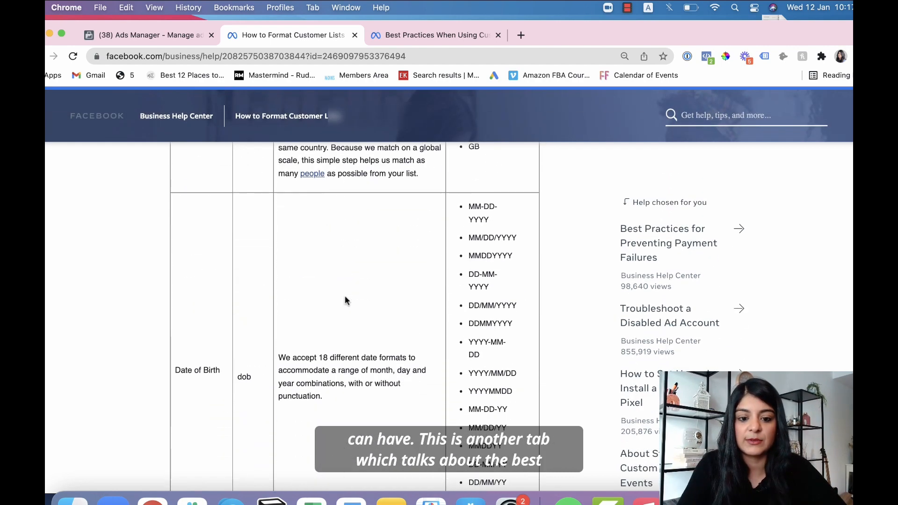
scroll(340, 315, up, 20)
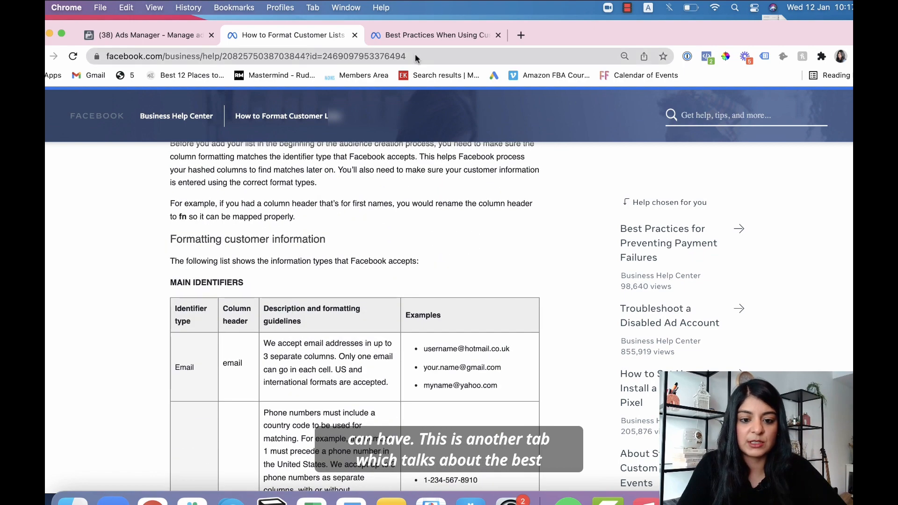
Step: Open the article on best practices for customer information in a Custom Audience and read through its tips and example files
click(412, 40)
scroll(408, 304, down, 7)
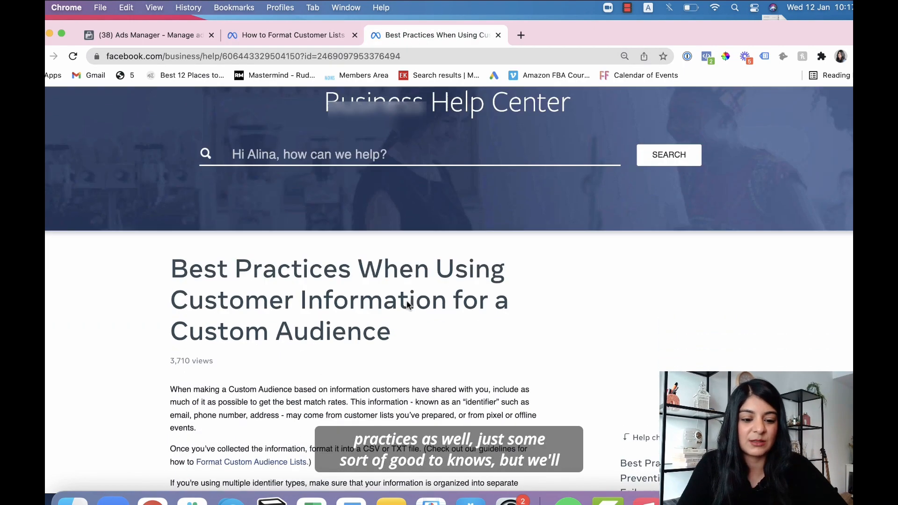
scroll(380, 242, down, 5)
scroll(380, 243, down, 3)
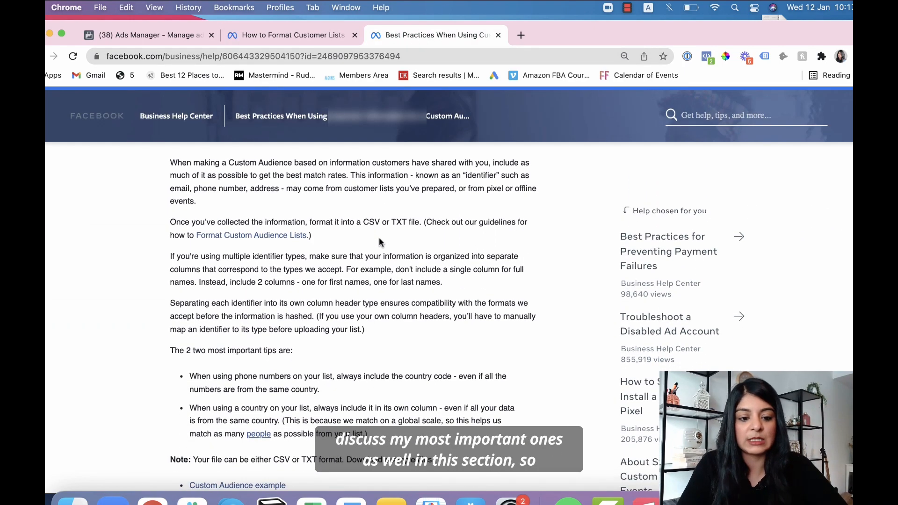
scroll(379, 239, down, 7)
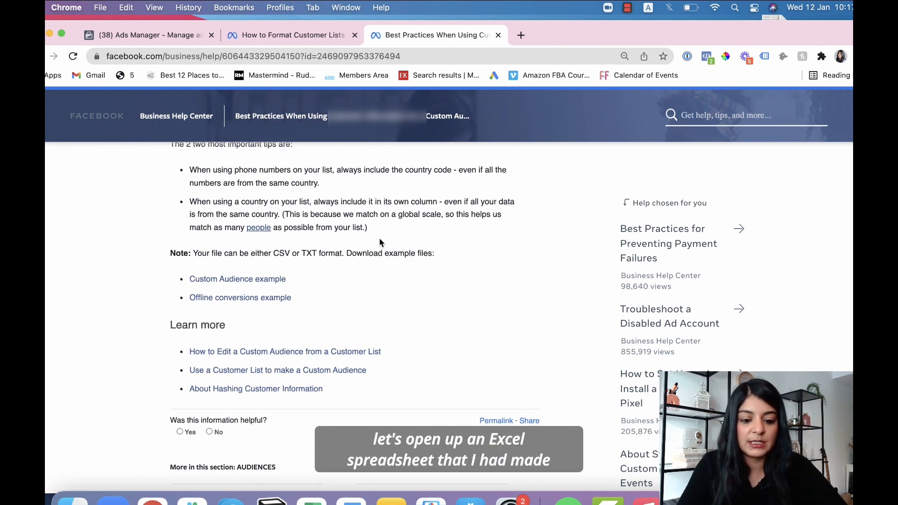
scroll(380, 239, up, 20)
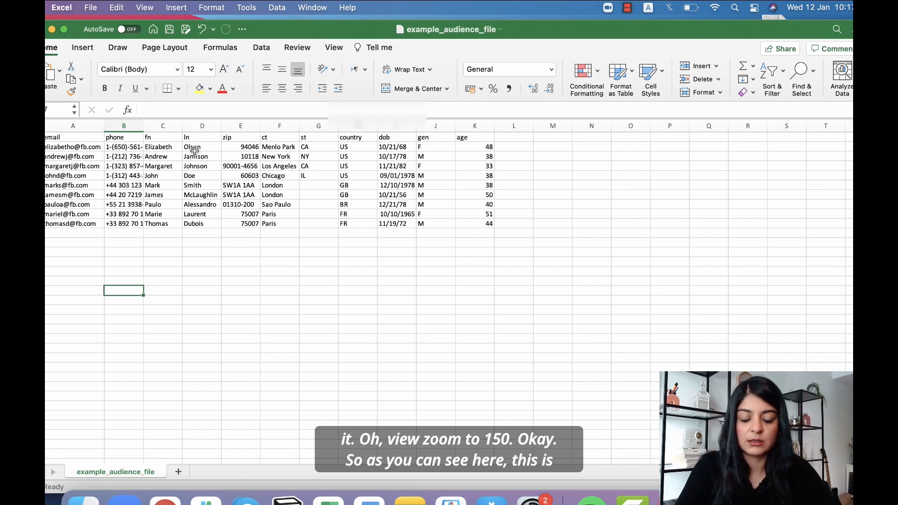
Step: Set the zoom of the example_audience_file worksheet to 150% and enlarge its window to full screen
click(282, 292)
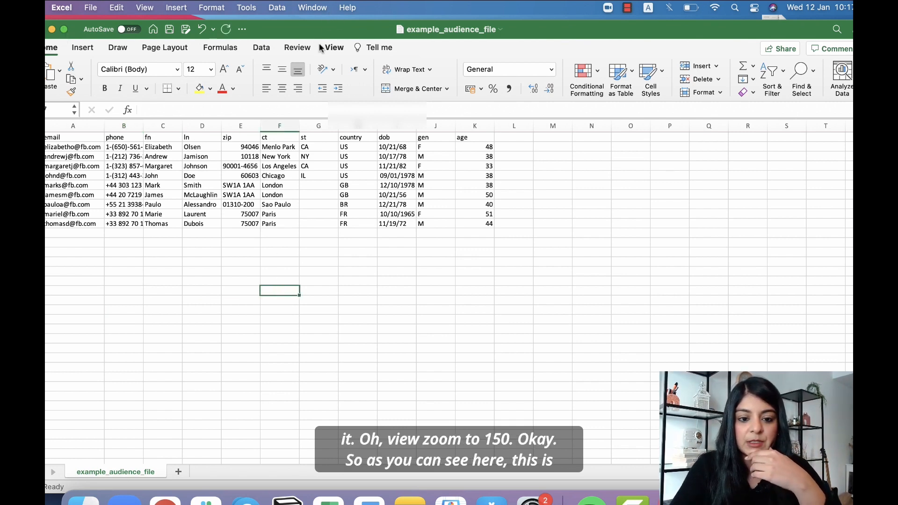
click(334, 47)
click(417, 71)
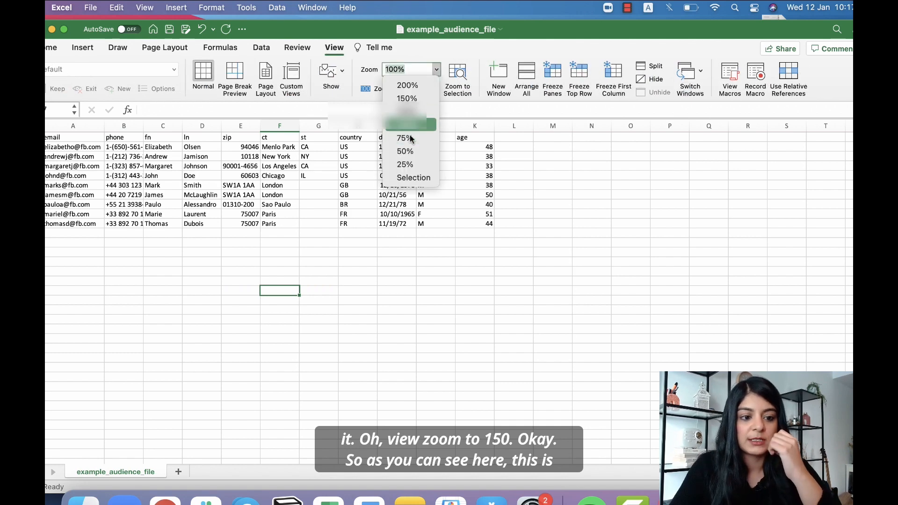
click(412, 98)
click(290, 376)
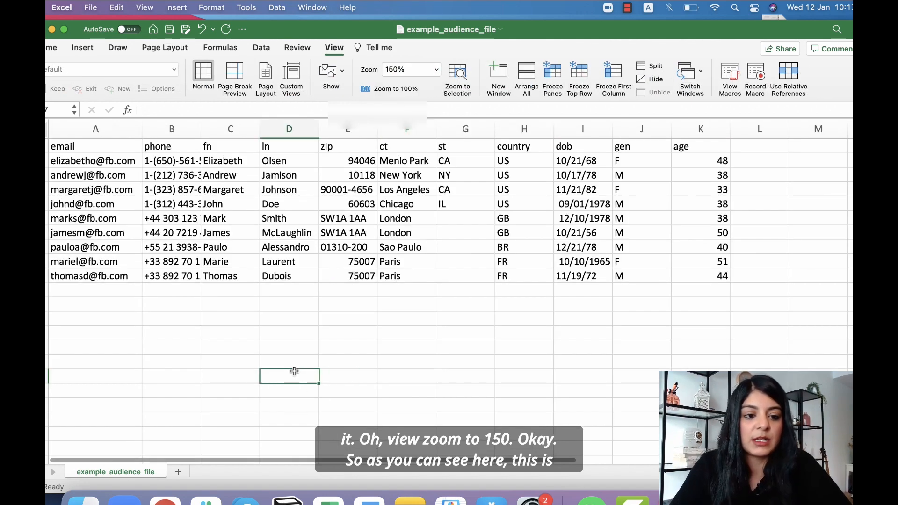
click(64, 29)
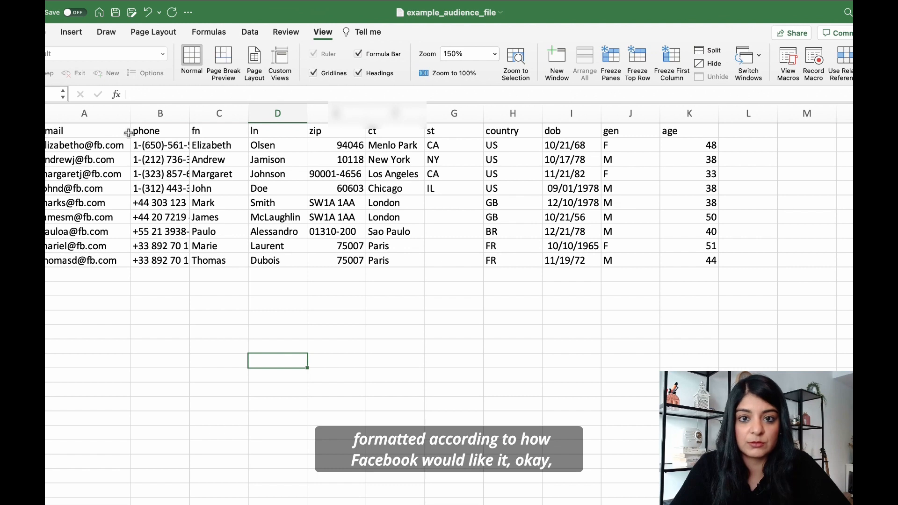
Step: Examine the identifier headers in row 1 and the full range of customer data below them
drag(128, 134, 687, 128)
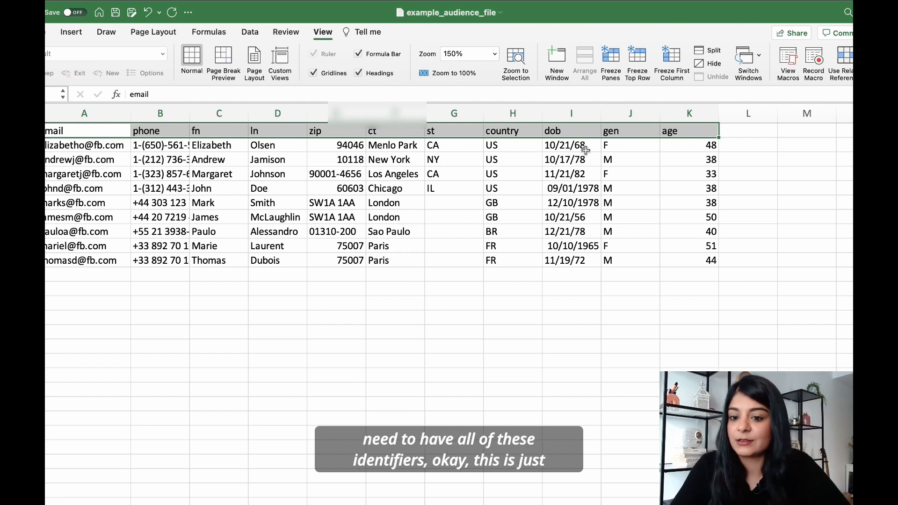
click(367, 320)
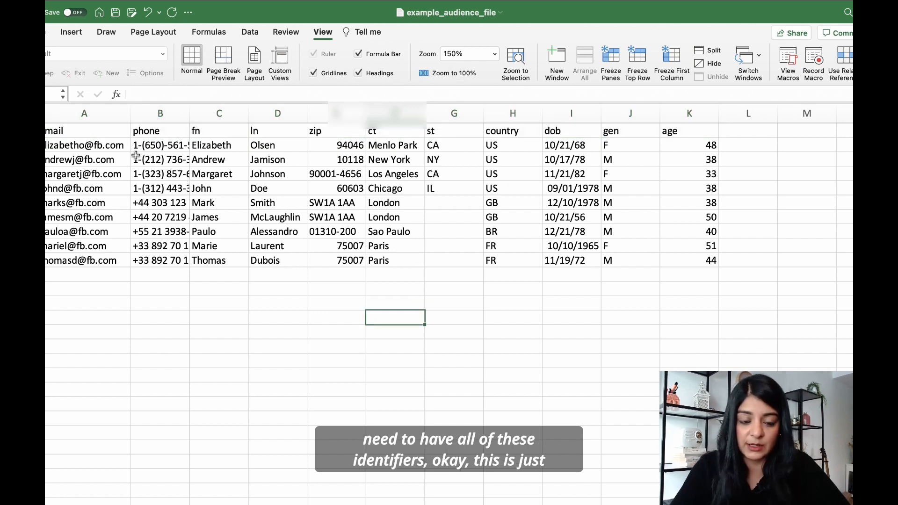
drag(736, 274, 91, 100)
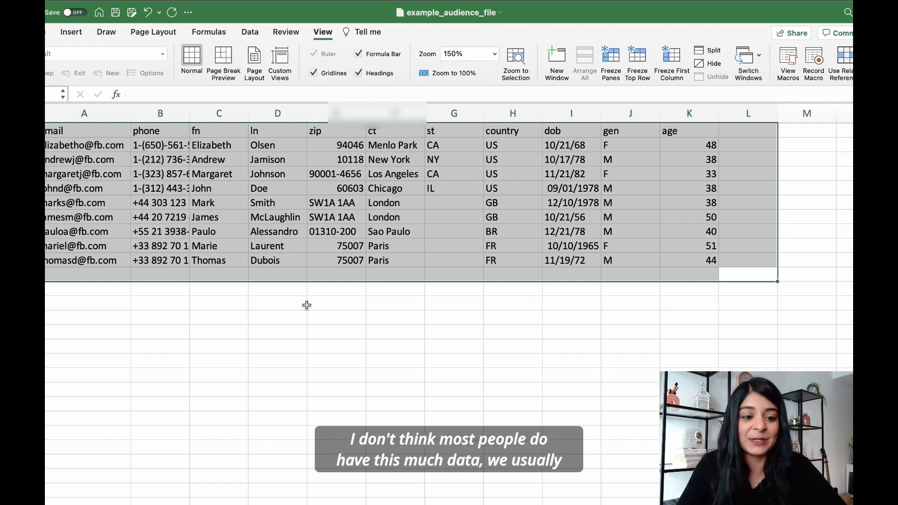
click(285, 333)
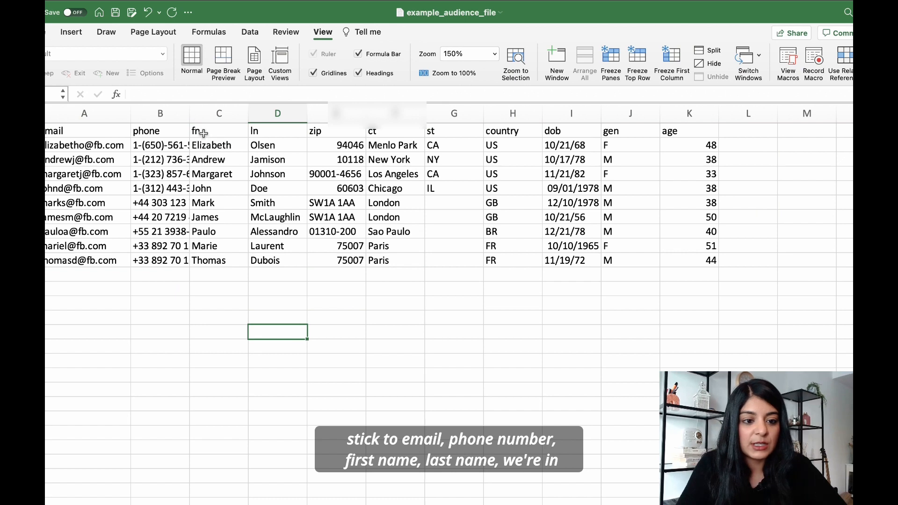
Step: Review the email, phone, fn and ln columns one by one
click(114, 114)
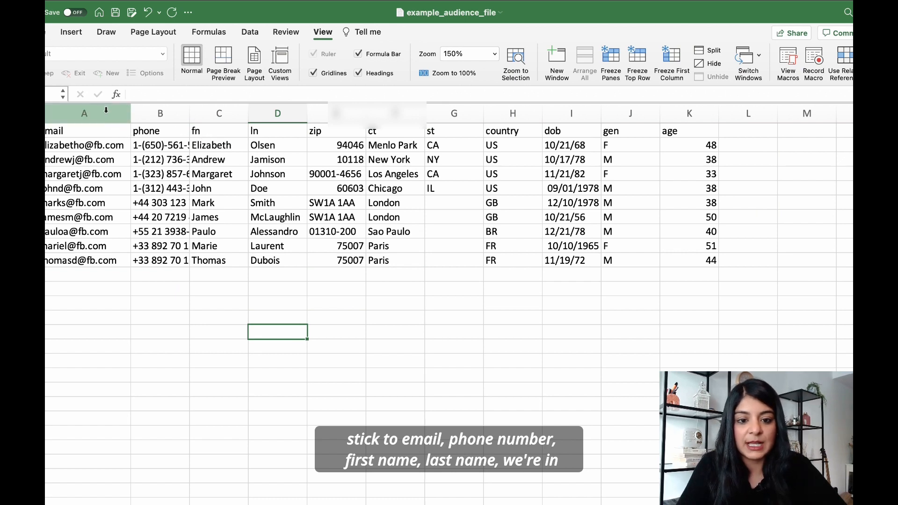
click(154, 111)
click(218, 113)
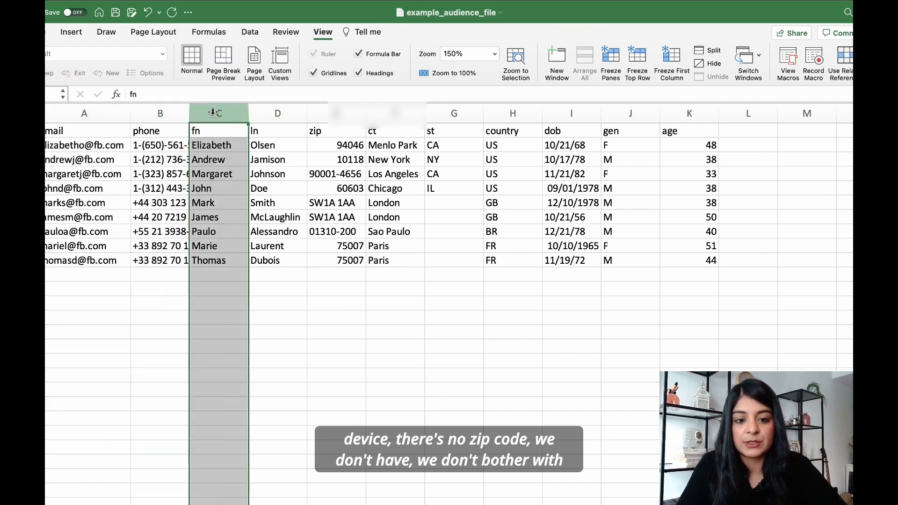
click(278, 111)
Step: Delete the zip, ct and st columns from the customer list
click(322, 109)
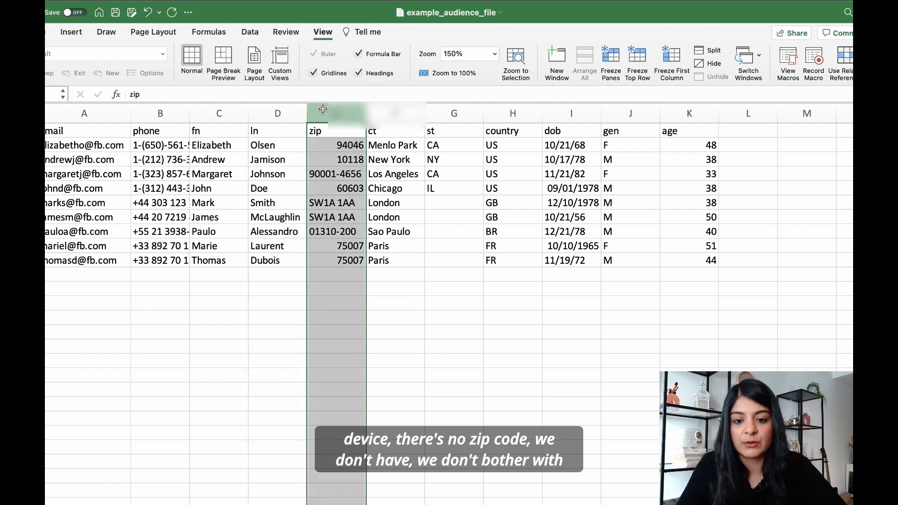
drag(323, 109, 459, 114)
right_click(457, 114)
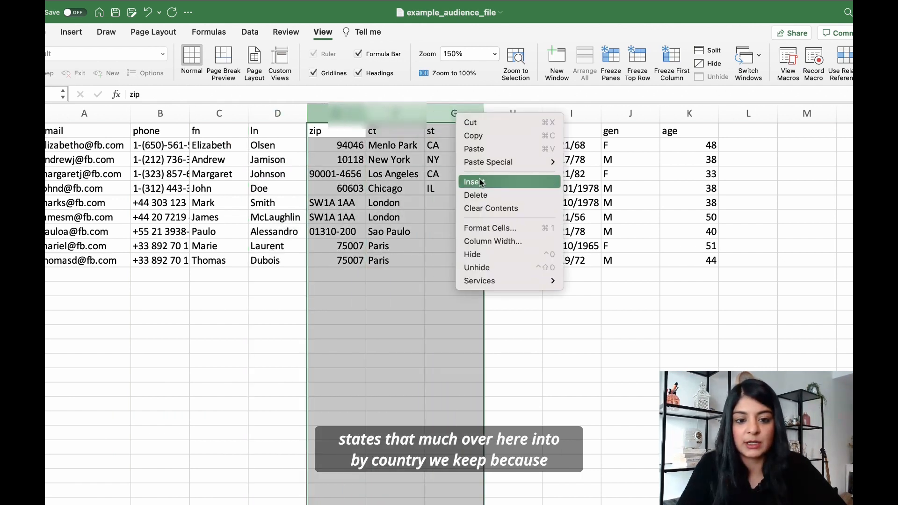
click(480, 195)
click(369, 286)
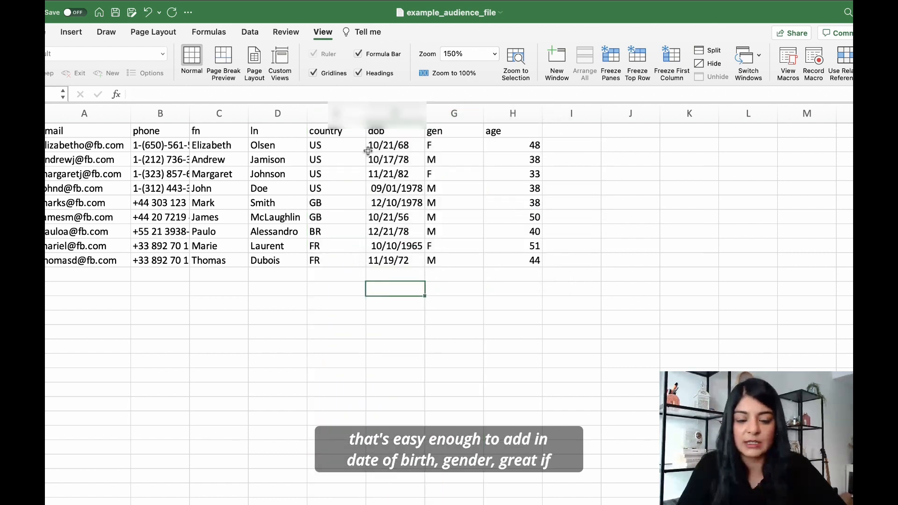
Step: Delete the dob, gen and age columns from the customer list and widen the phone column to fit its contents
click(351, 143)
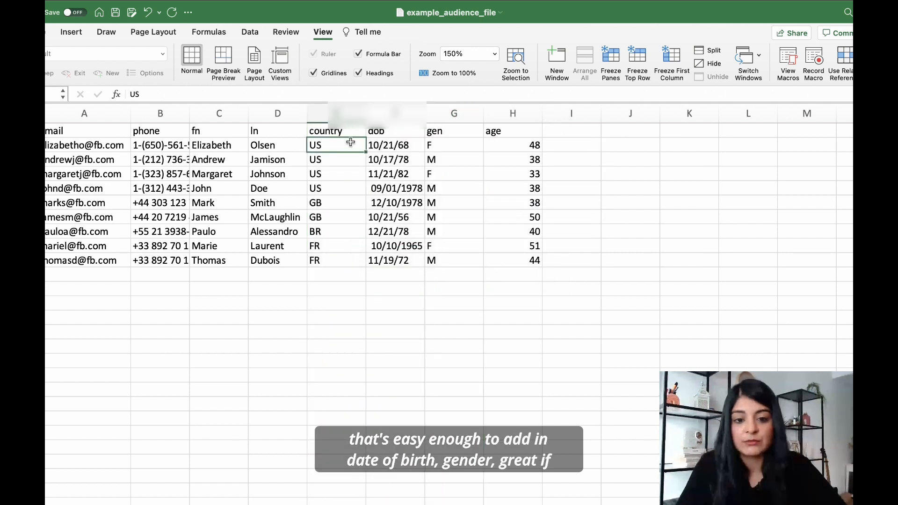
click(395, 114)
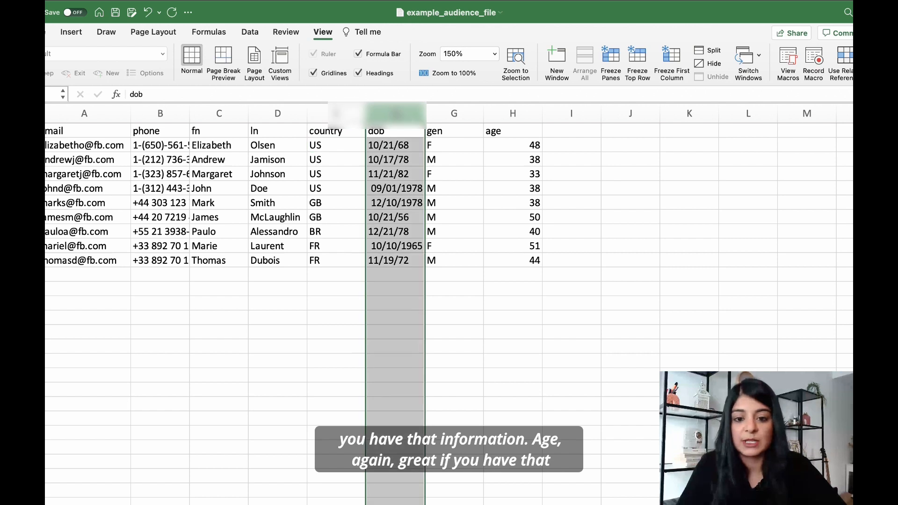
drag(395, 113, 503, 111)
right_click(495, 112)
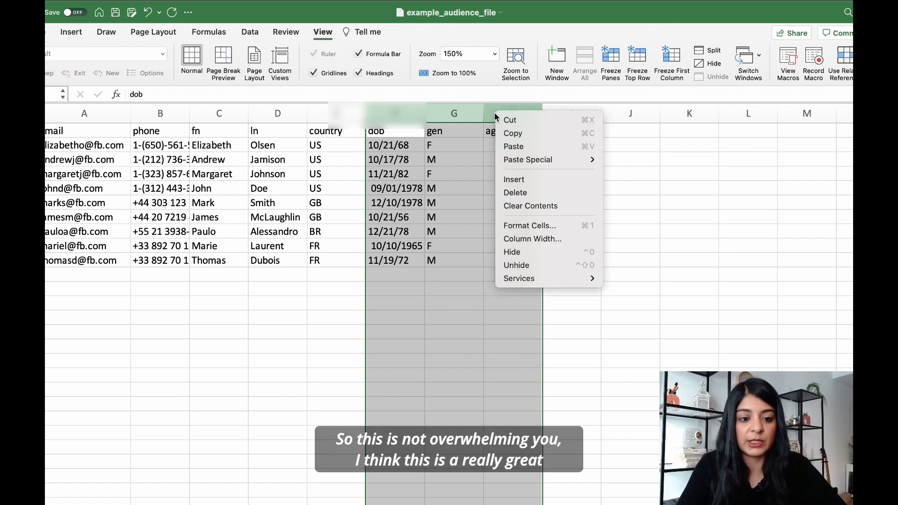
click(517, 199)
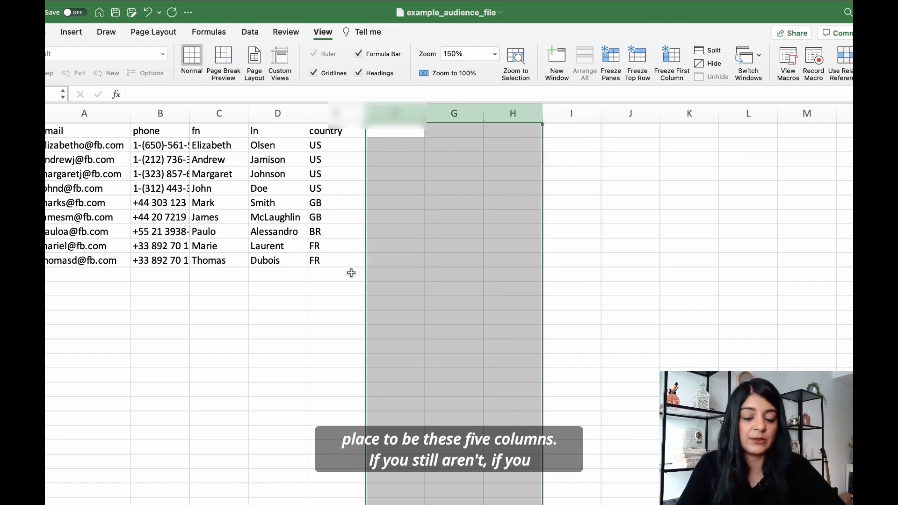
click(302, 305)
double_click(188, 114)
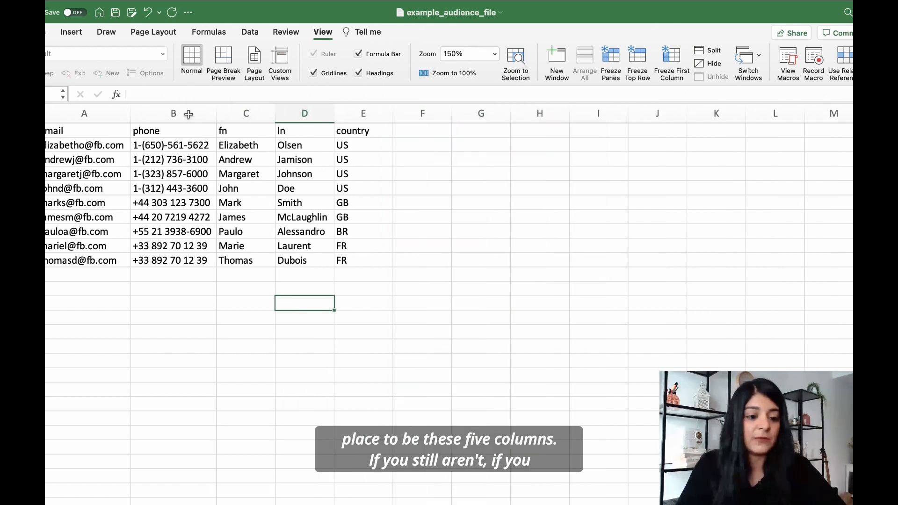
Step: Review the remaining list as a whole, and the phone, email, fn and country columns one by one
drag(363, 272, 125, 117)
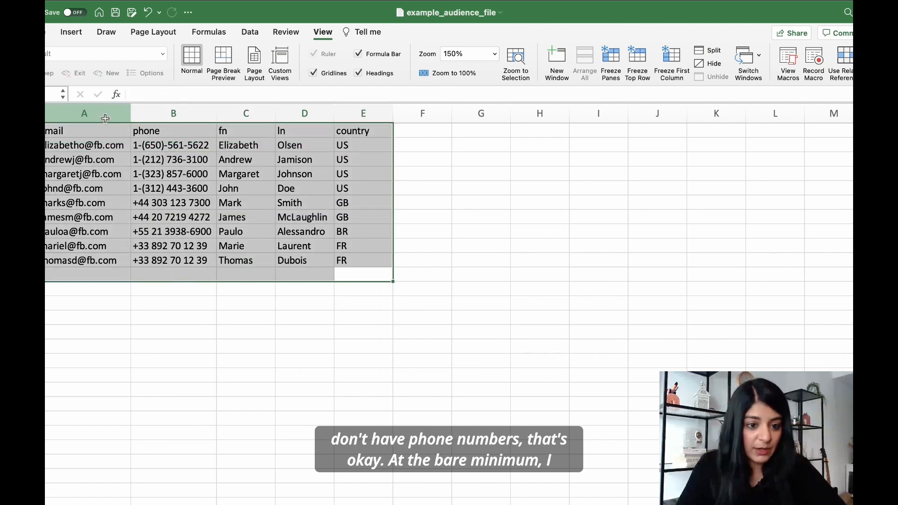
click(126, 315)
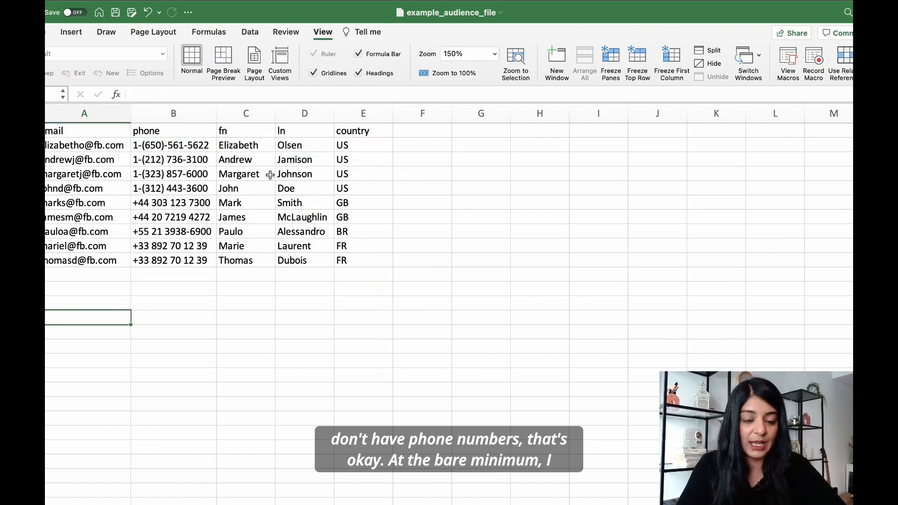
click(177, 117)
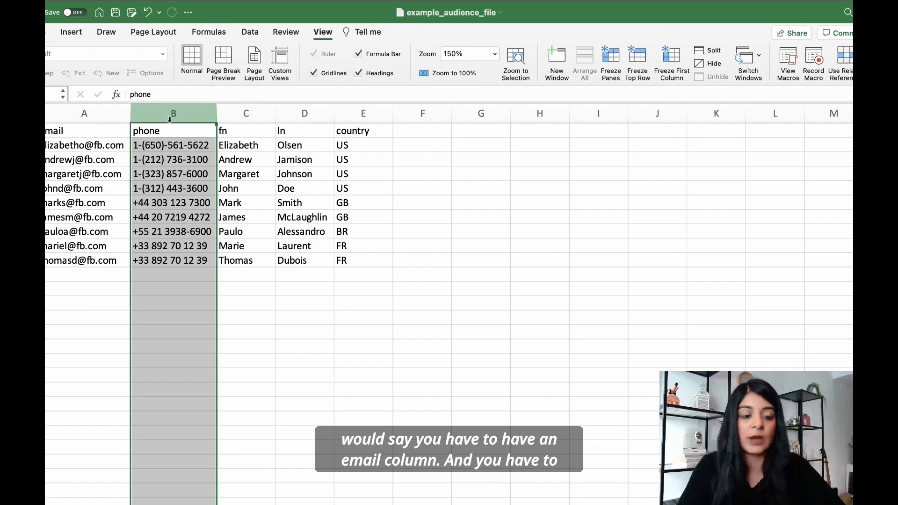
drag(177, 116, 107, 118)
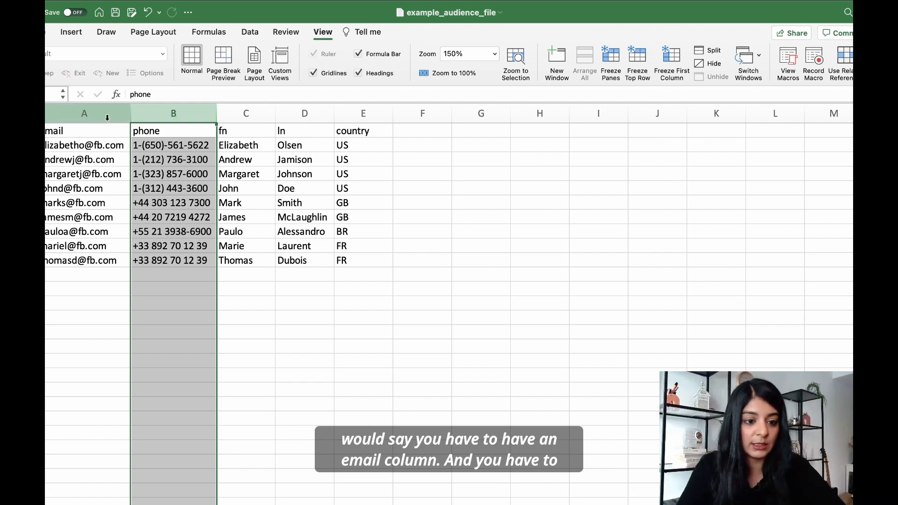
click(107, 118)
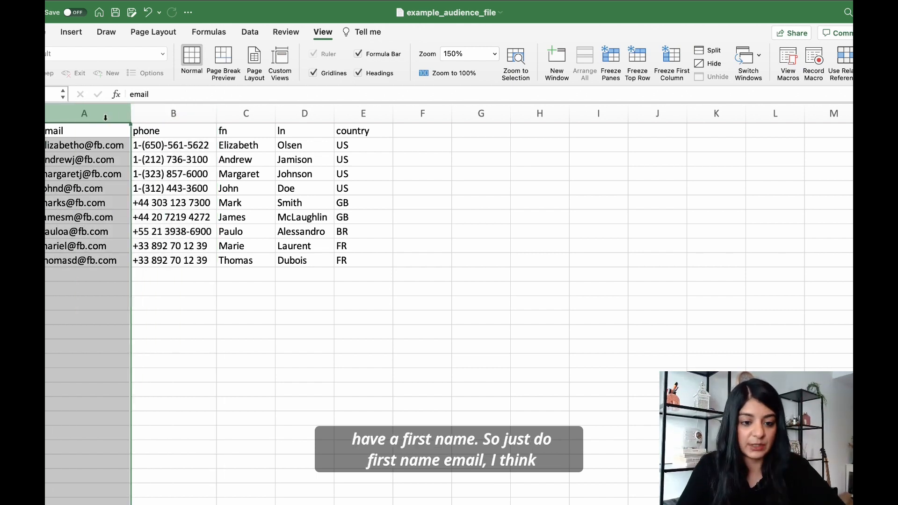
click(255, 115)
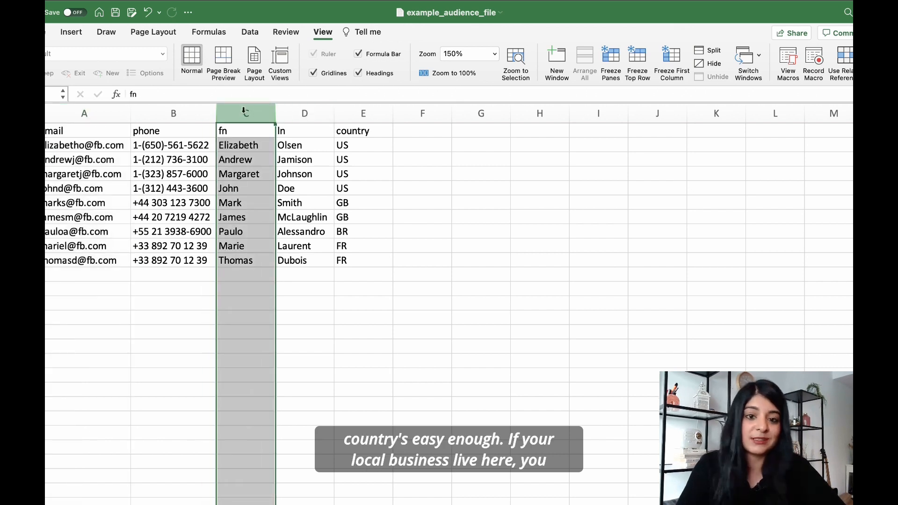
click(381, 110)
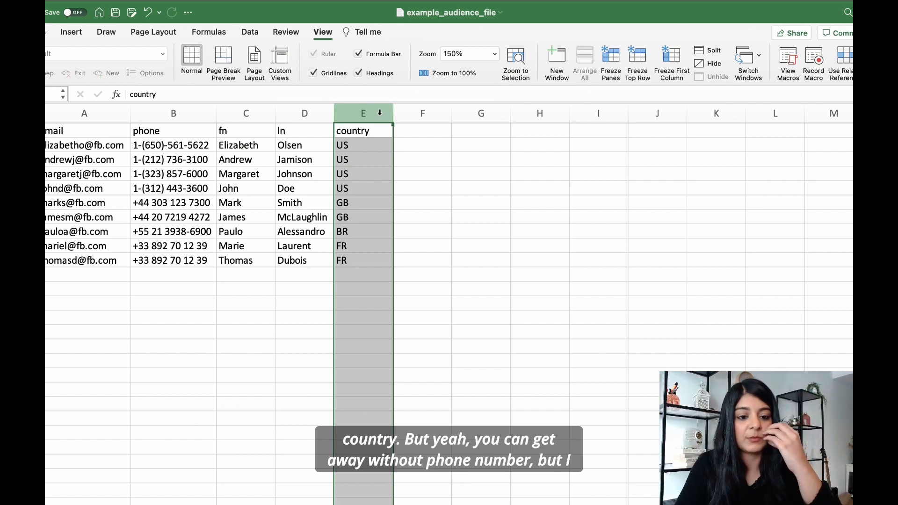
click(299, 251)
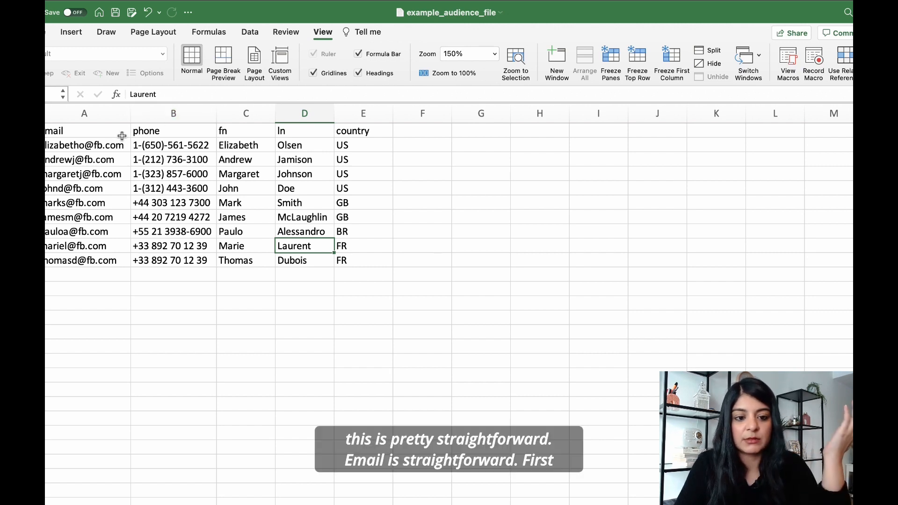
Step: Examine the email entries and how first and last names are split between the fn and ln columns
drag(110, 146, 109, 253)
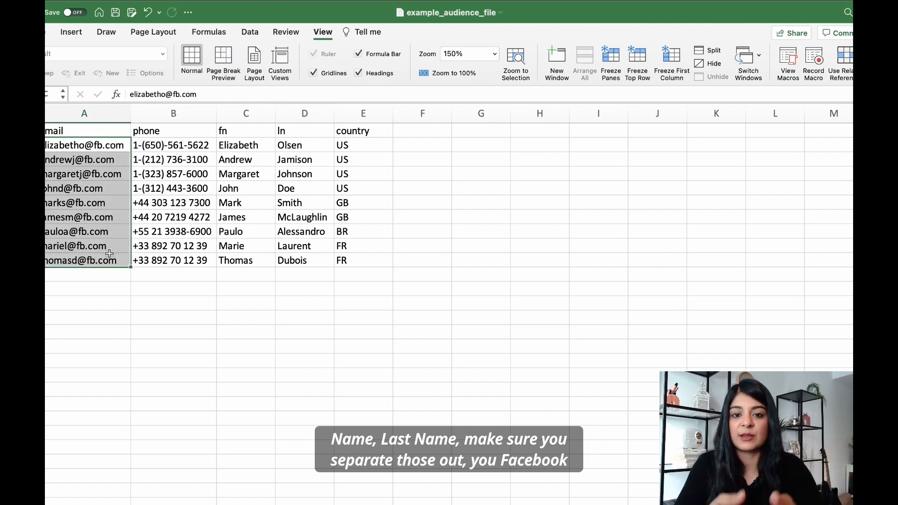
click(264, 145)
drag(265, 145, 297, 196)
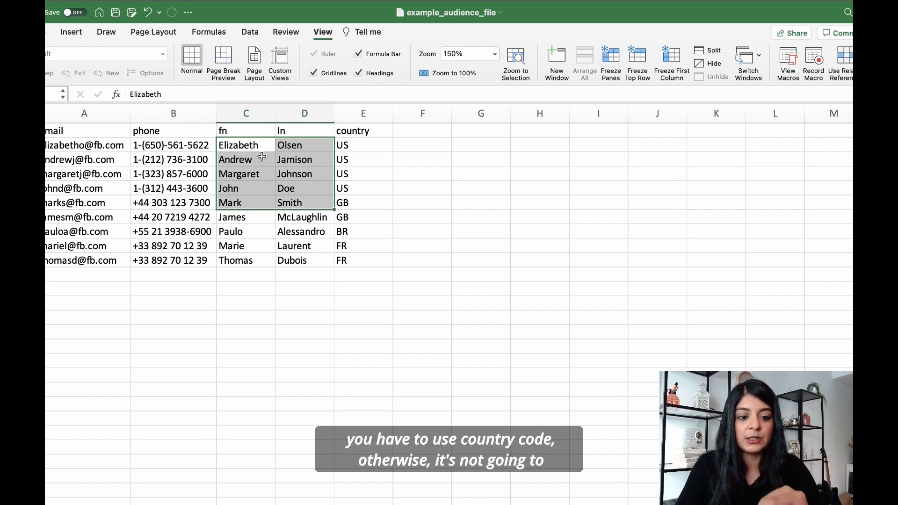
click(300, 177)
Step: Compare the country prefixes in the phone column with the codes listed in the country column
click(189, 147)
drag(189, 148, 183, 258)
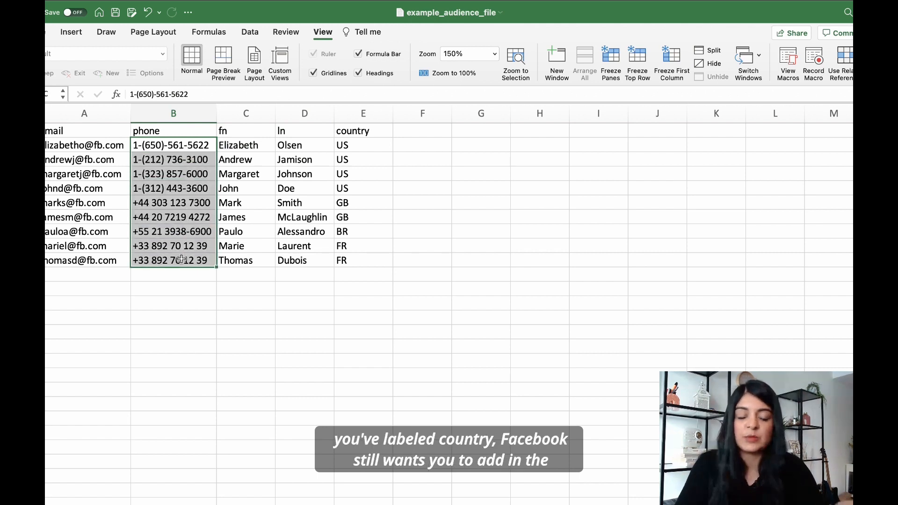
drag(349, 160, 349, 254)
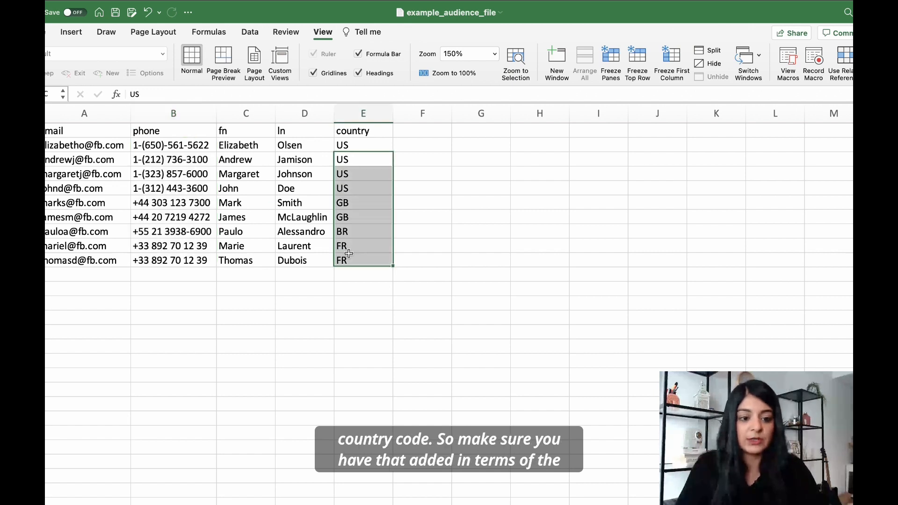
click(188, 149)
drag(188, 148, 176, 259)
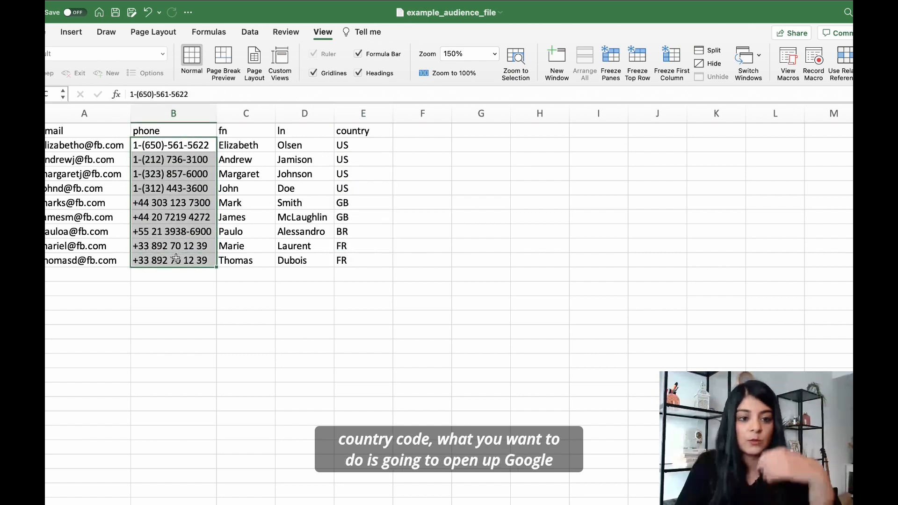
drag(361, 145, 362, 260)
Step: Switch to Chrome, search Google for "kuwait iso code" in a new tab and read the country's code
mouse_move(251, 1)
click(53, 27)
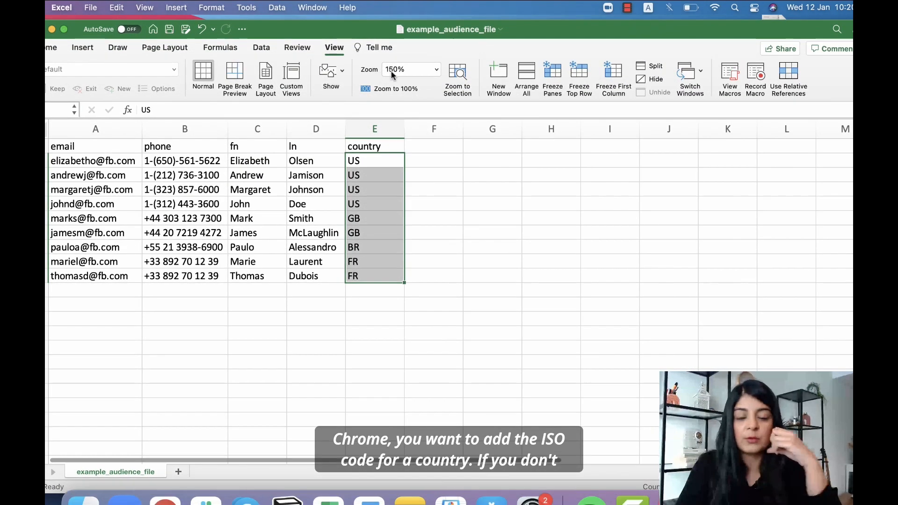
click(165, 499)
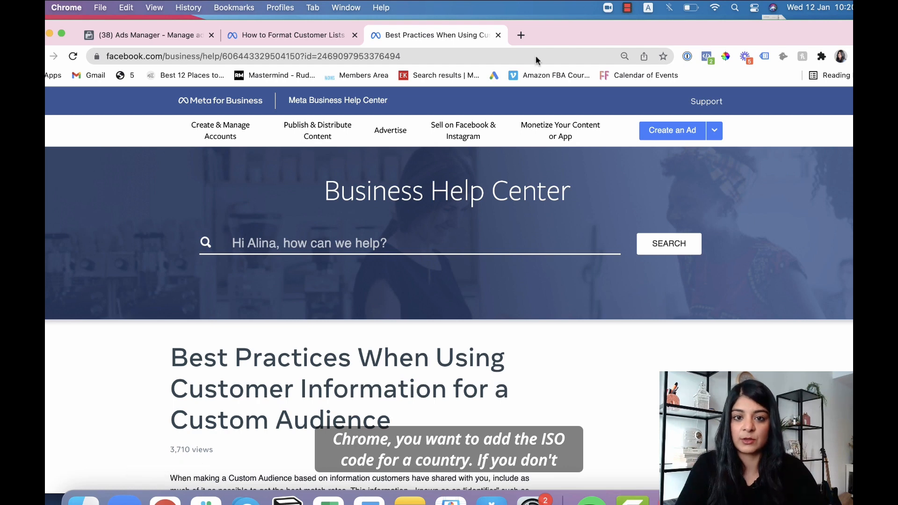
click(522, 36)
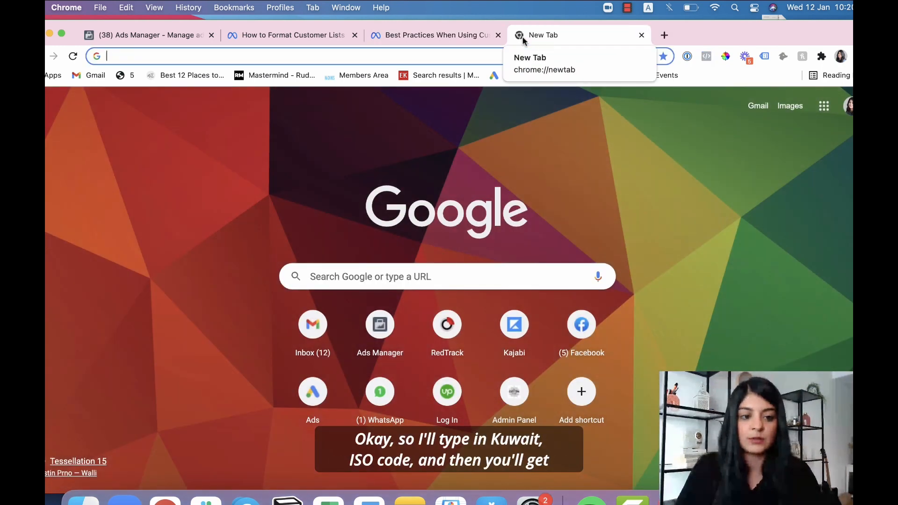
text(kuwait iso code)
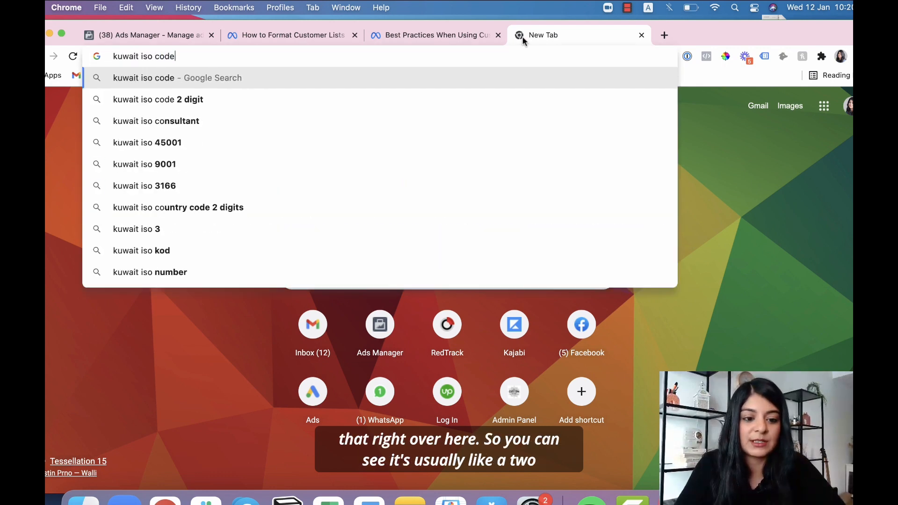
key(Return)
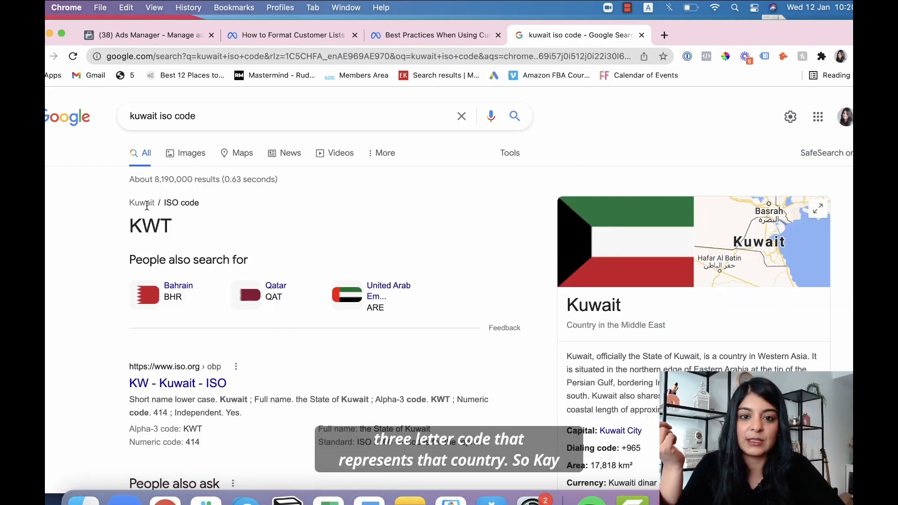
drag(134, 201, 200, 204)
click(199, 206)
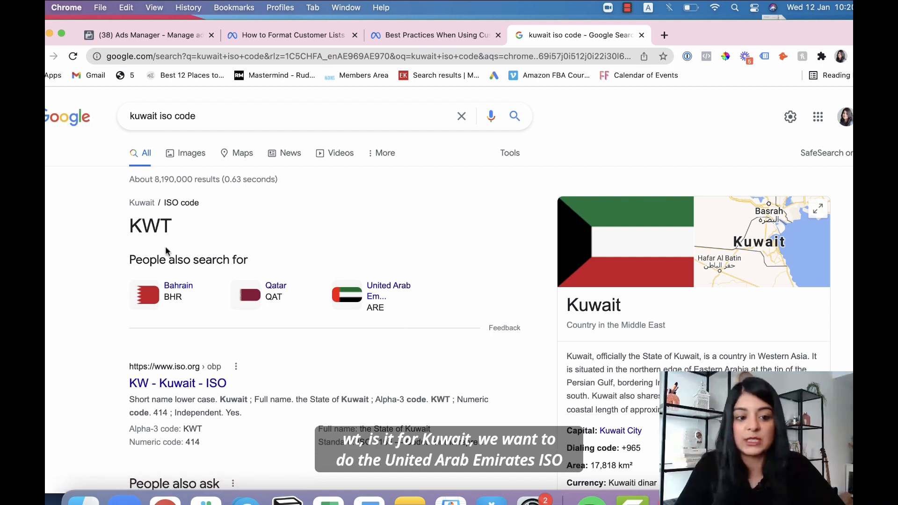
drag(175, 234, 131, 231)
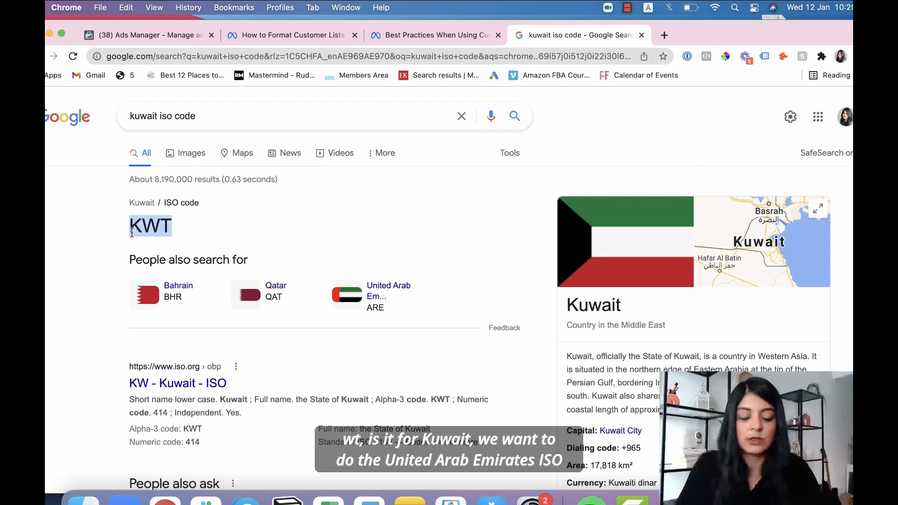
click(168, 227)
Step: Change the search to "united arab emirates iso code" to look up that country's code
drag(160, 117, 105, 118)
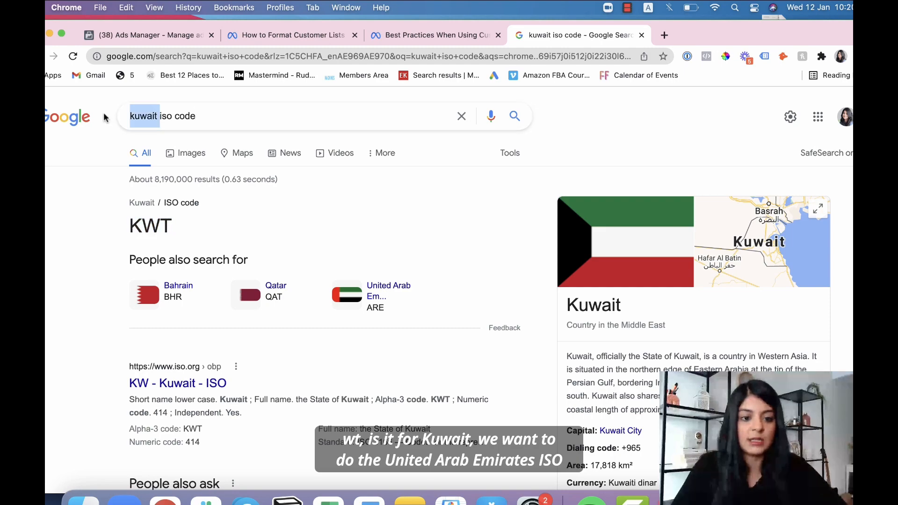
text(united arab emirate)
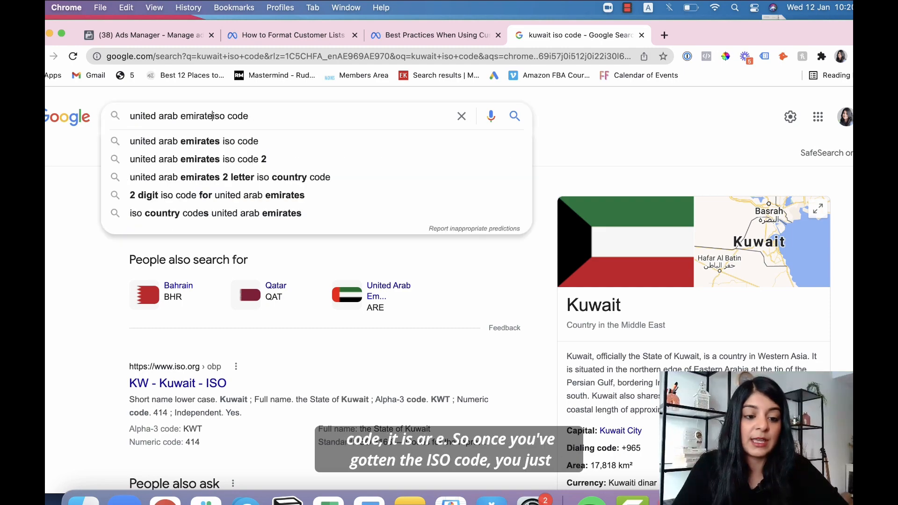
text(s)
key(Return)
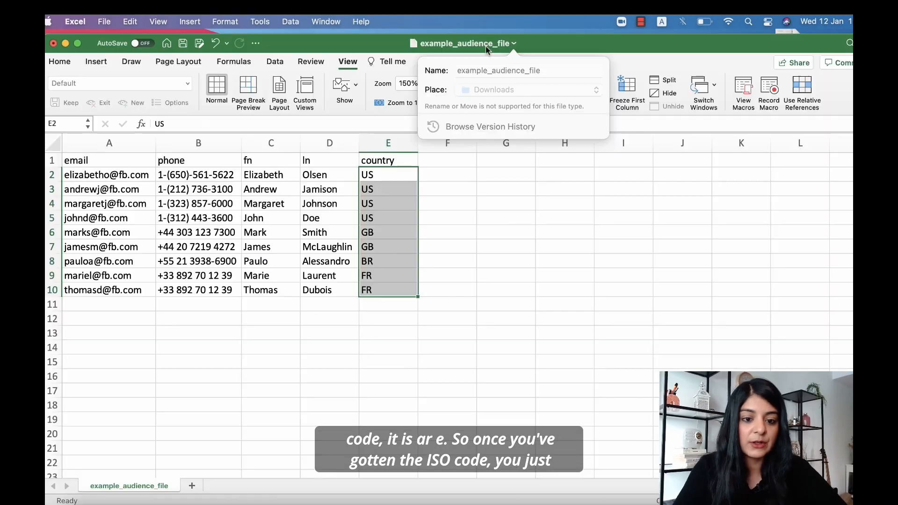
Step: Review the customer rows of example_audience_file in Excel, including the last record in row 10
click(492, 256)
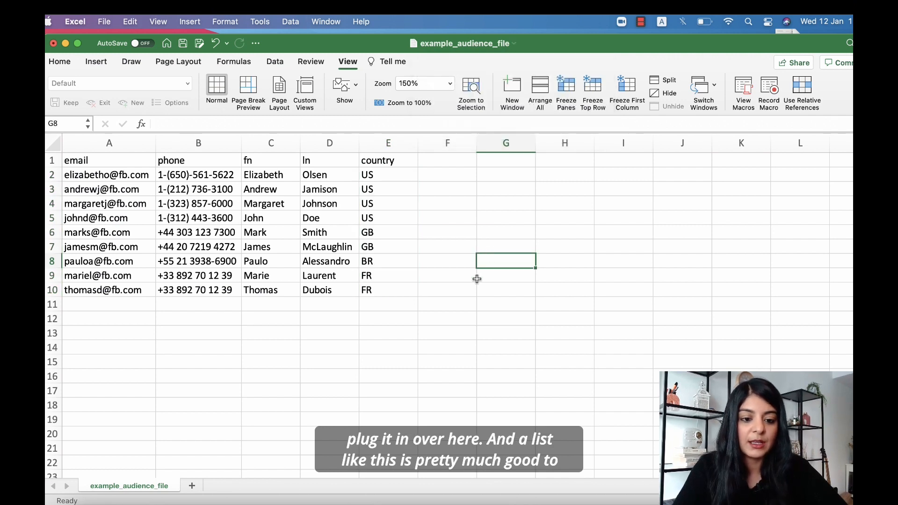
drag(367, 179, 120, 183)
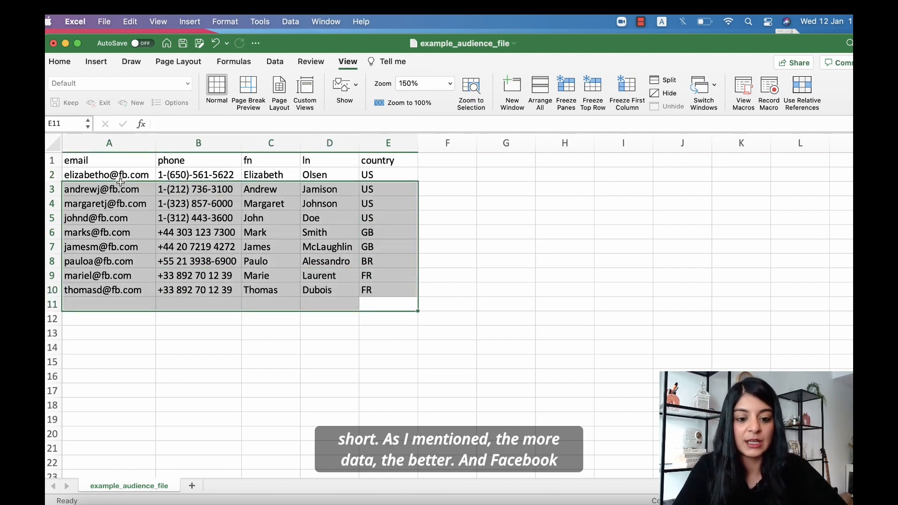
click(130, 286)
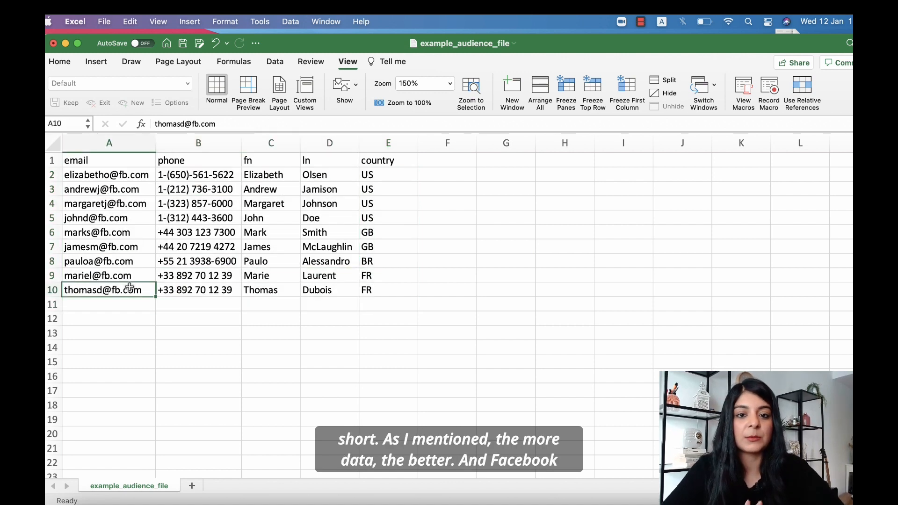
drag(391, 287, 147, 286)
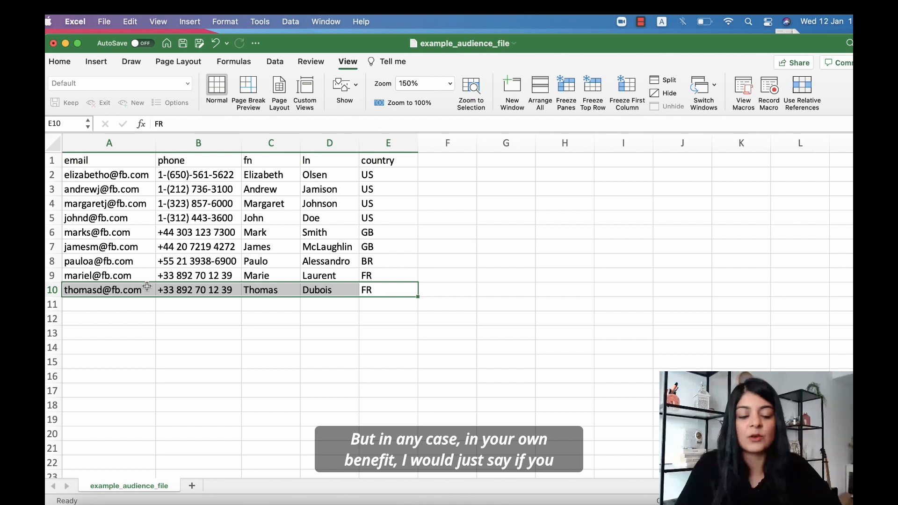
click(222, 316)
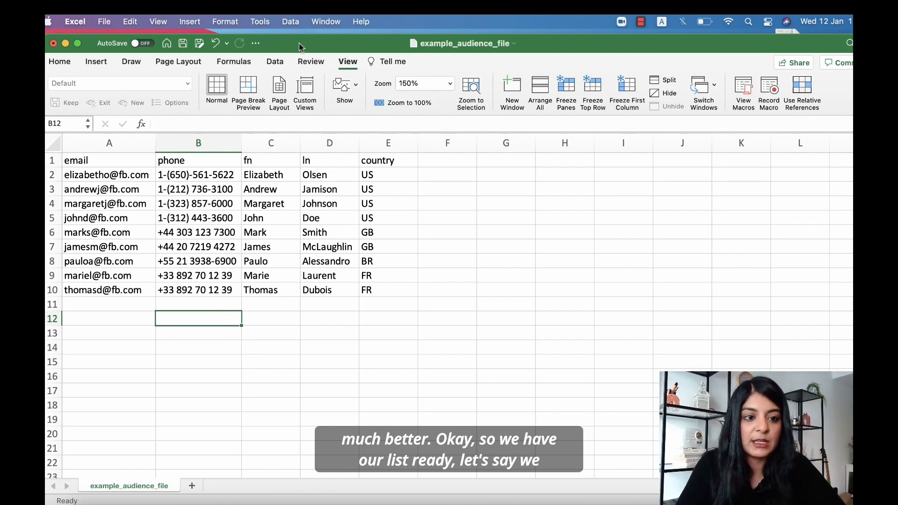
Step: Start saving the audience sheet as a separate file in Comma Separated Values (.csv) format
drag(299, 43, 302, 40)
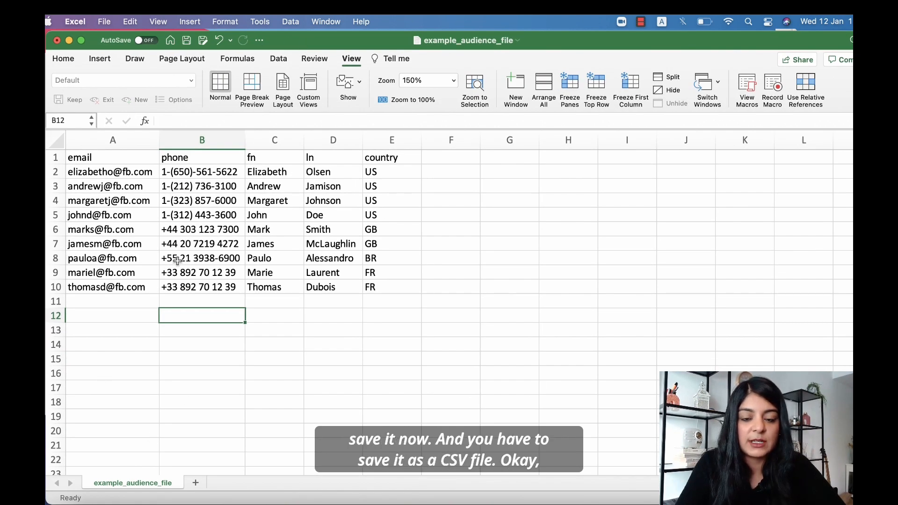
click(104, 22)
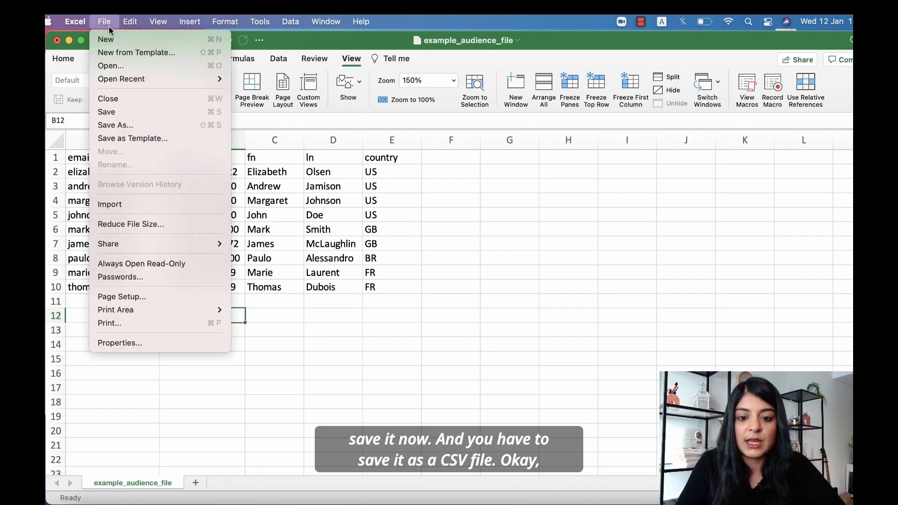
click(142, 125)
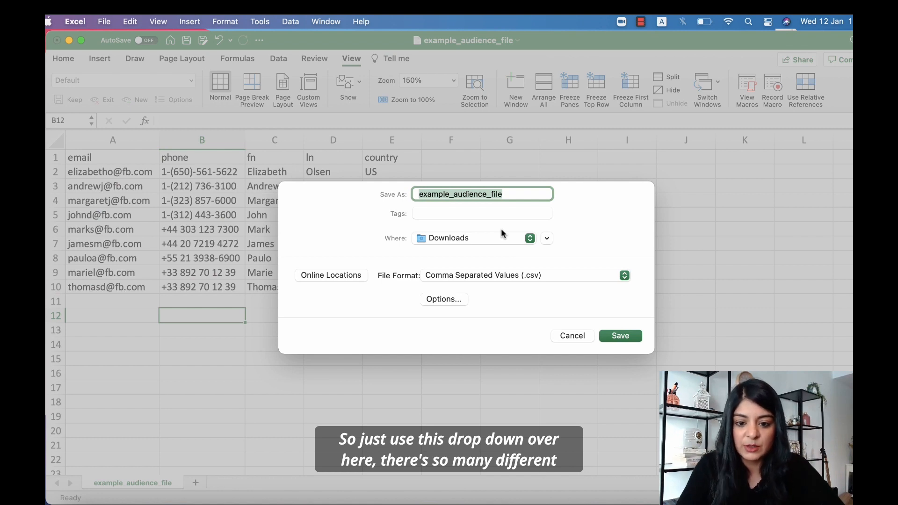
click(508, 277)
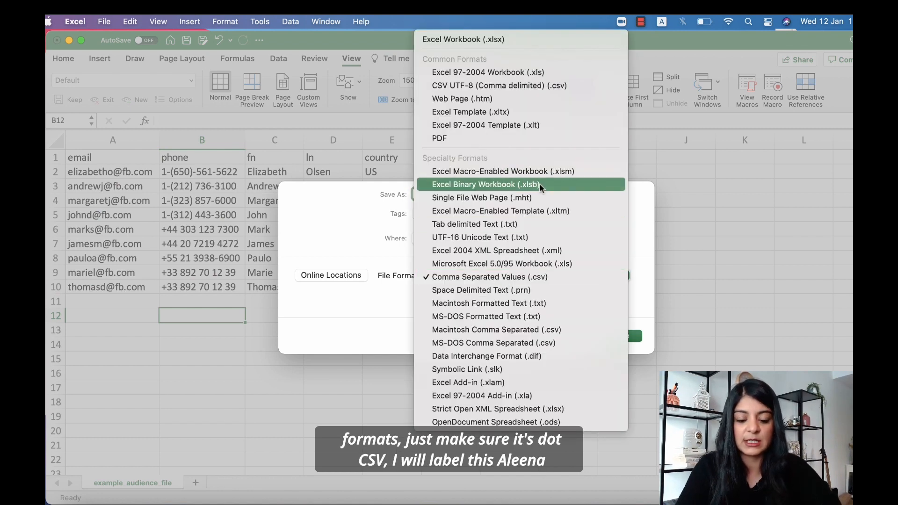
click(529, 279)
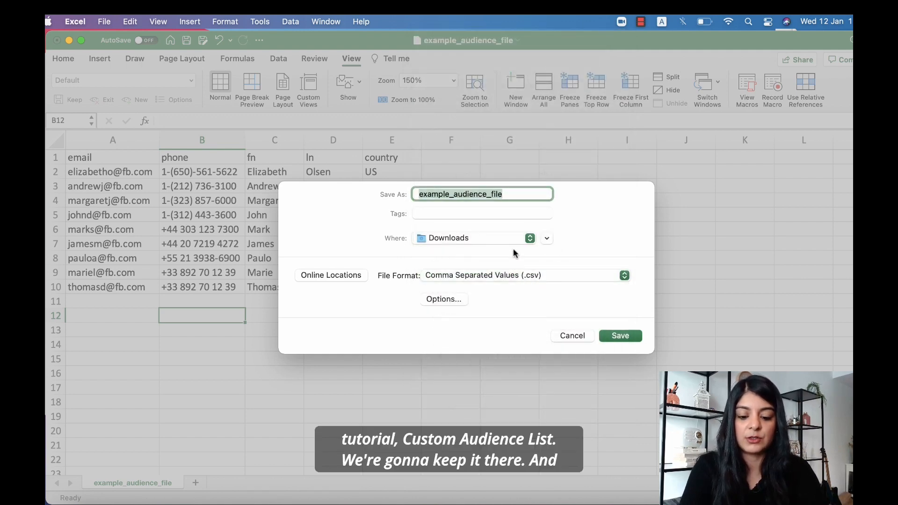
Step: Name the CSV copy with the owner's first name followed by "Tutorial Custom Audience List" and save it in Downloads
text(Alina )
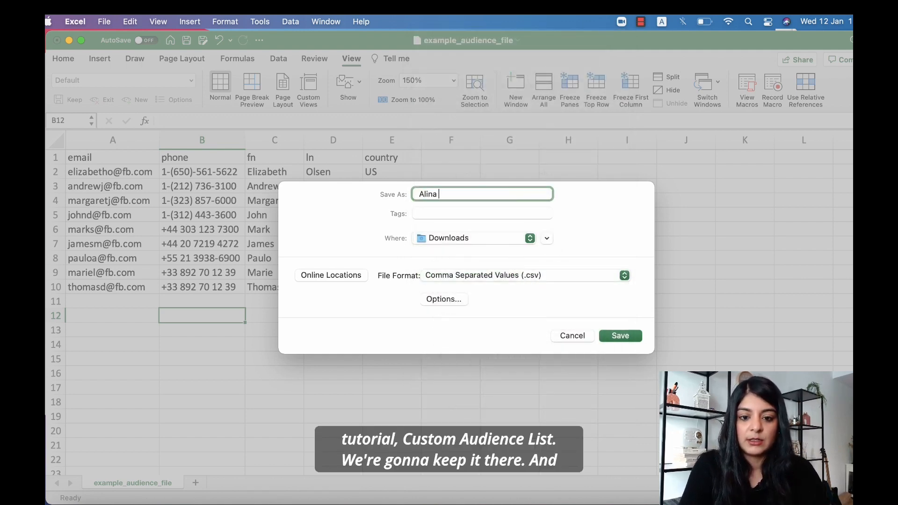
text(Tutorial Shee)
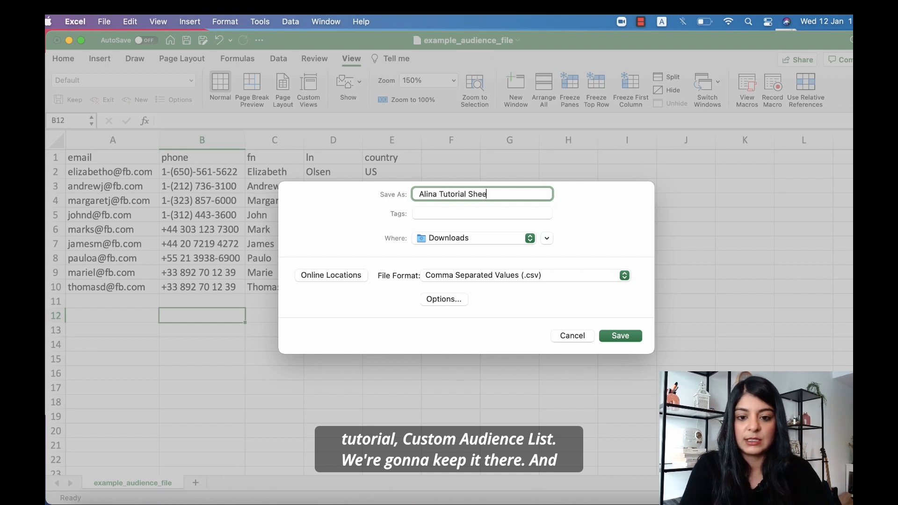
key(BackSpace)
key(BackSpace)
key(BackSpace)
key(BackSpace)
text(Custom Aud)
text(ience List)
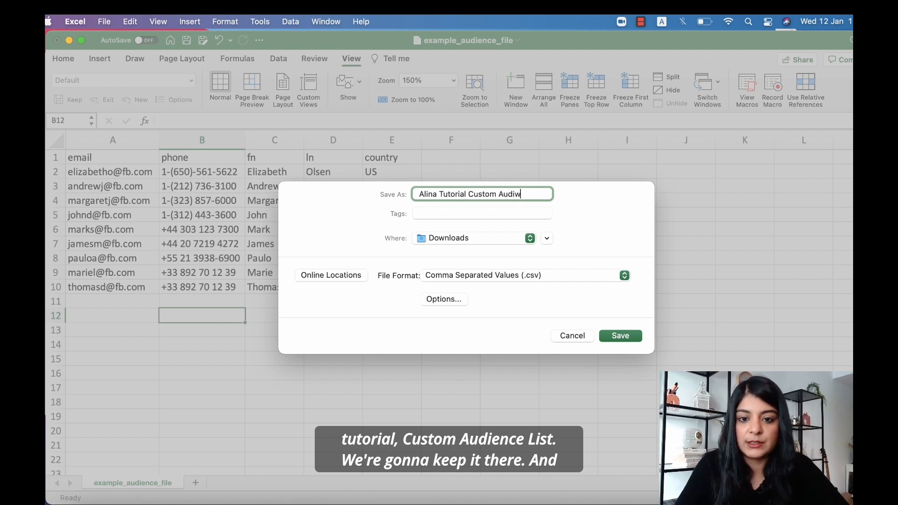
click(620, 336)
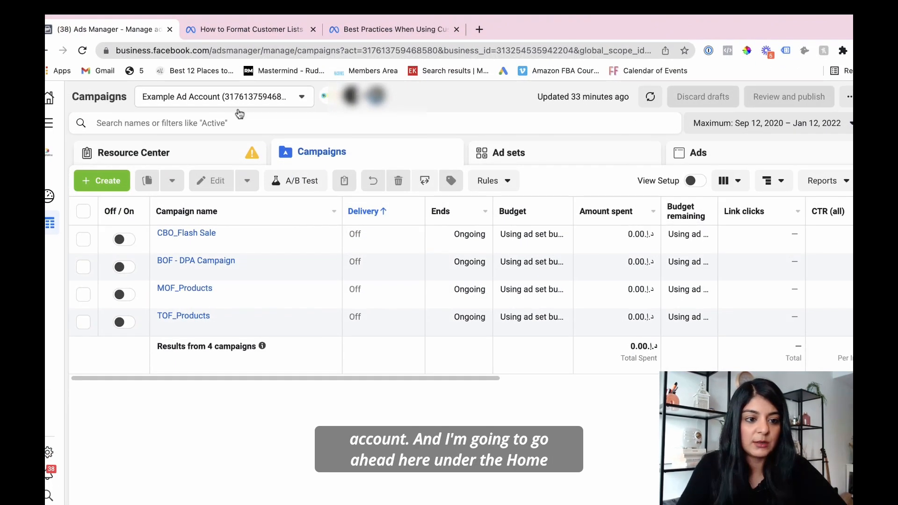
Step: Switch to Facebook Ads Manager in Chrome and open the ad account's Audiences page
click(51, 124)
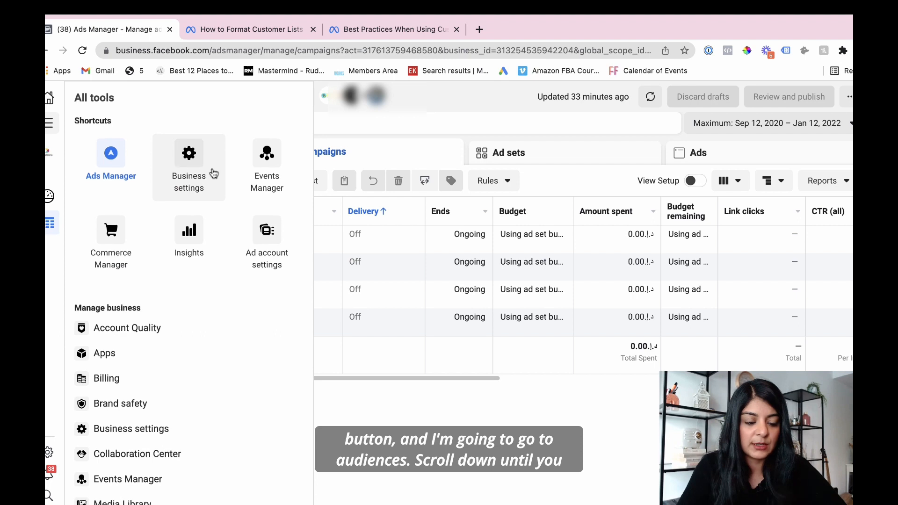
scroll(212, 175, down, 3)
scroll(210, 173, down, 6)
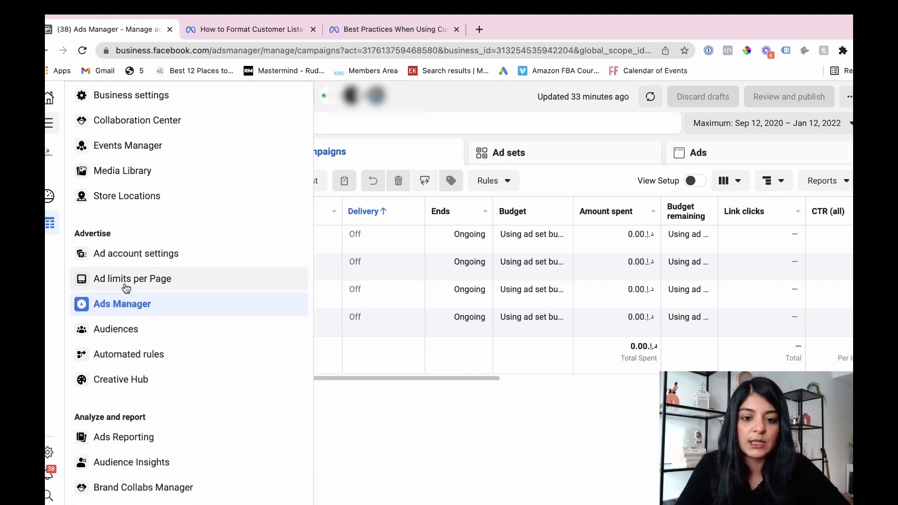
click(124, 328)
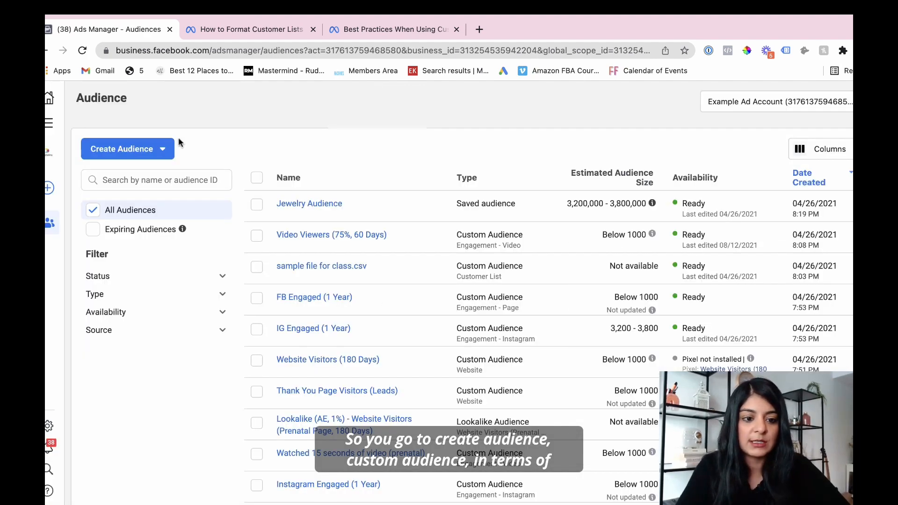
Step: Start creating a custom audience with Customer list as its source
click(156, 155)
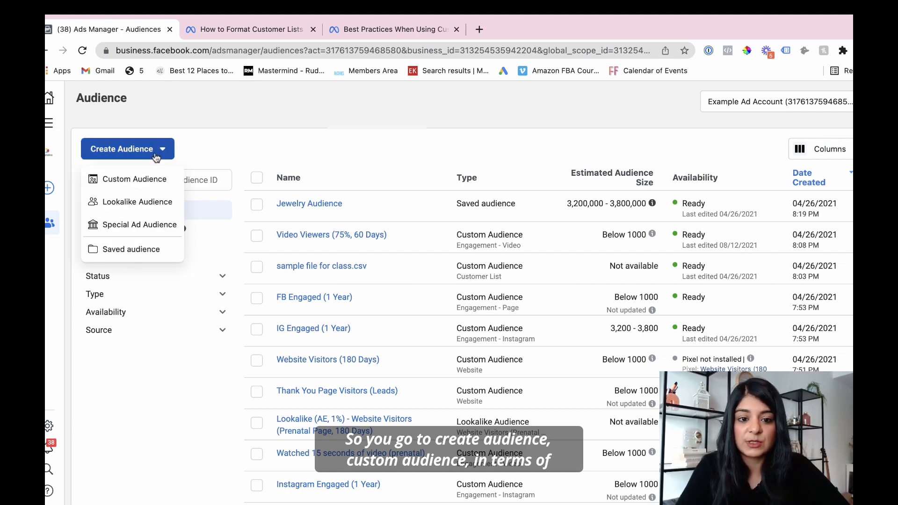
click(141, 179)
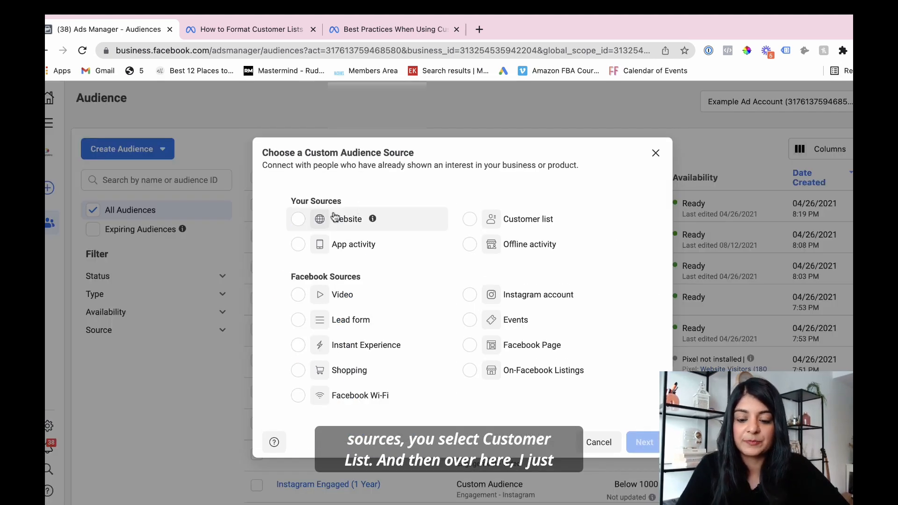
click(539, 223)
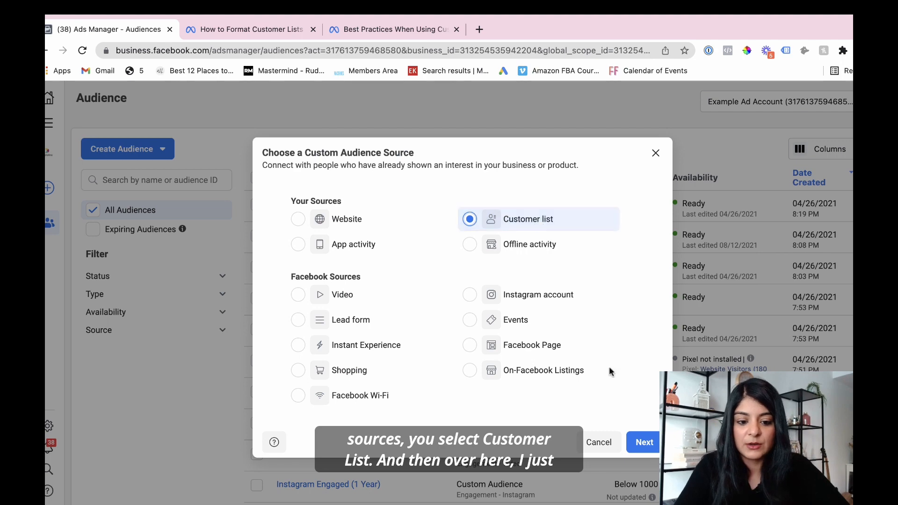
click(644, 442)
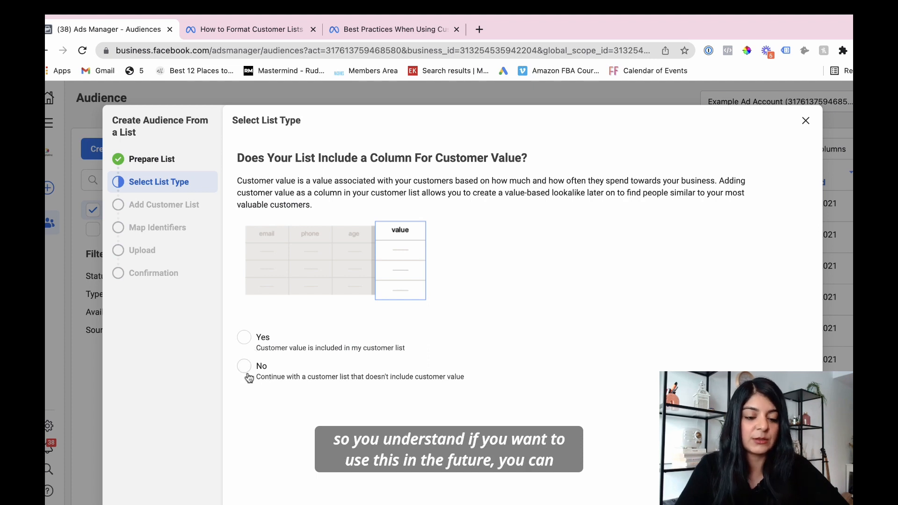
Step: Specify that the customer list does not include a customer value column and continue to adding the list
click(245, 341)
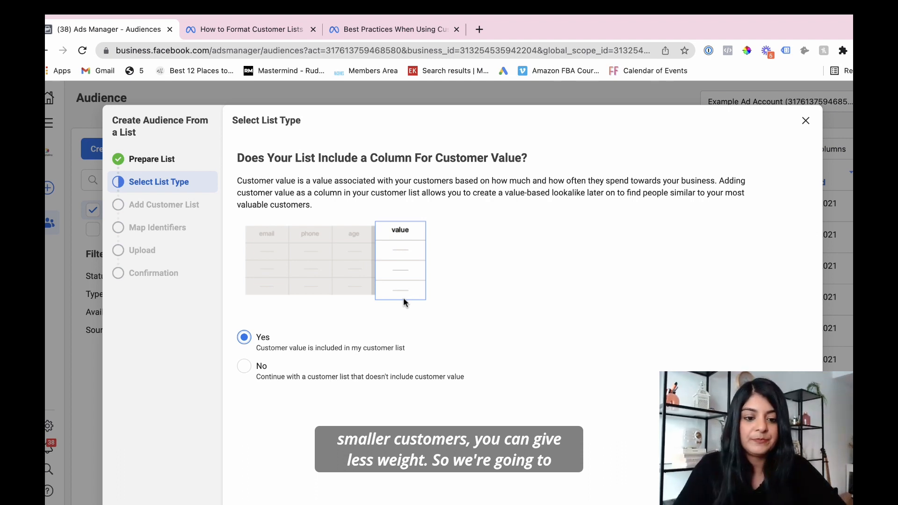
click(248, 369)
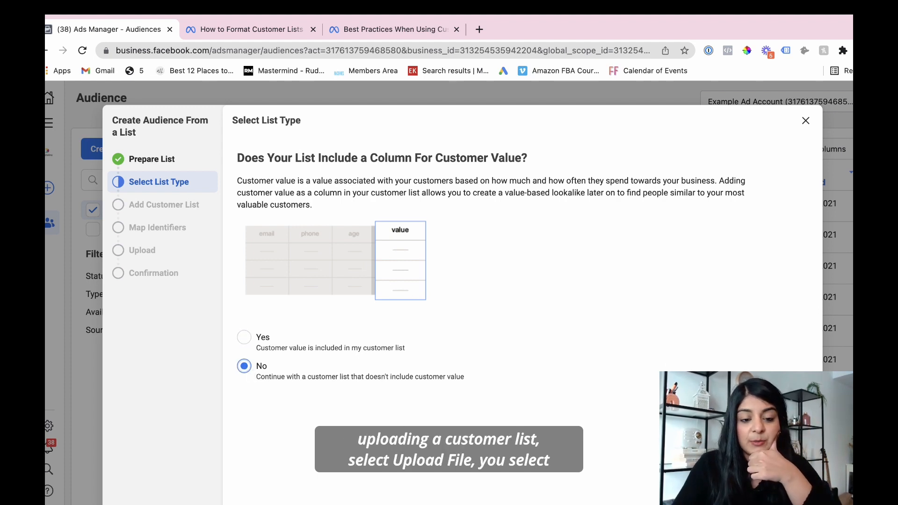
click(796, 494)
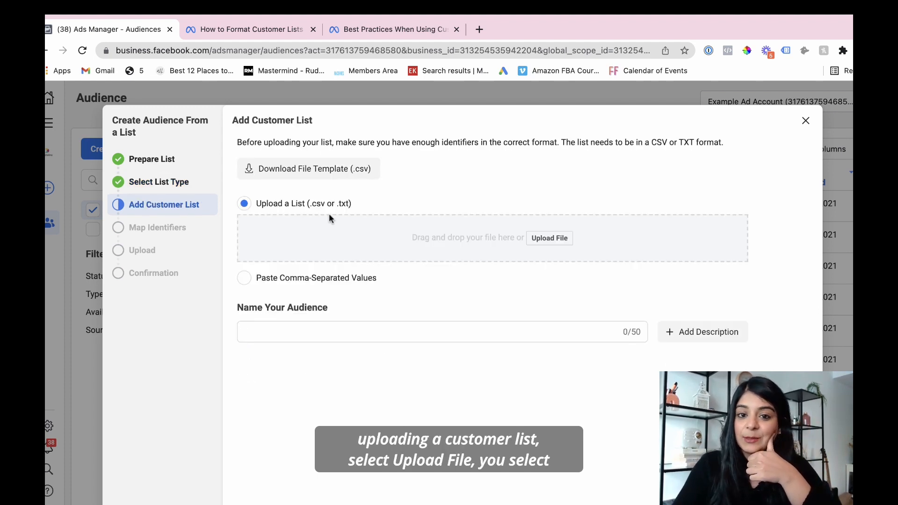
Step: Upload the saved Tutorial Custom Audience List CSV from Downloads as the customer list
click(551, 244)
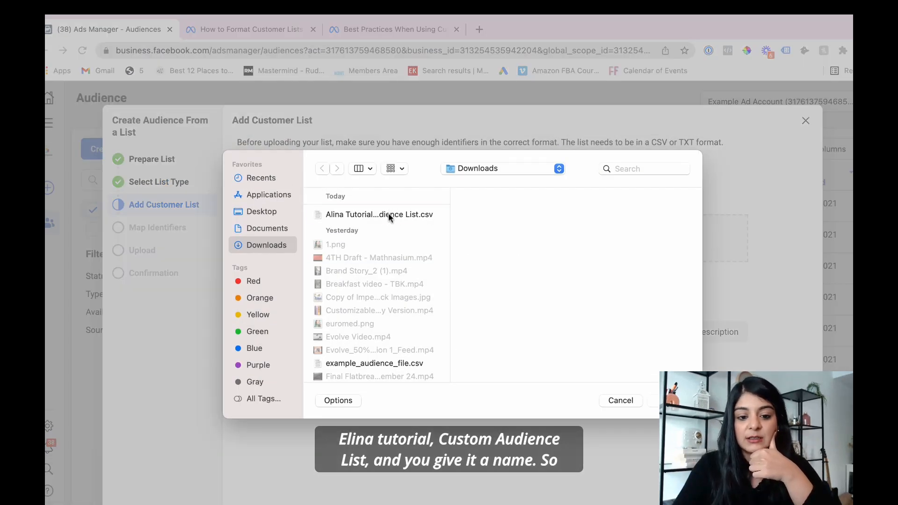
click(389, 215)
click(657, 401)
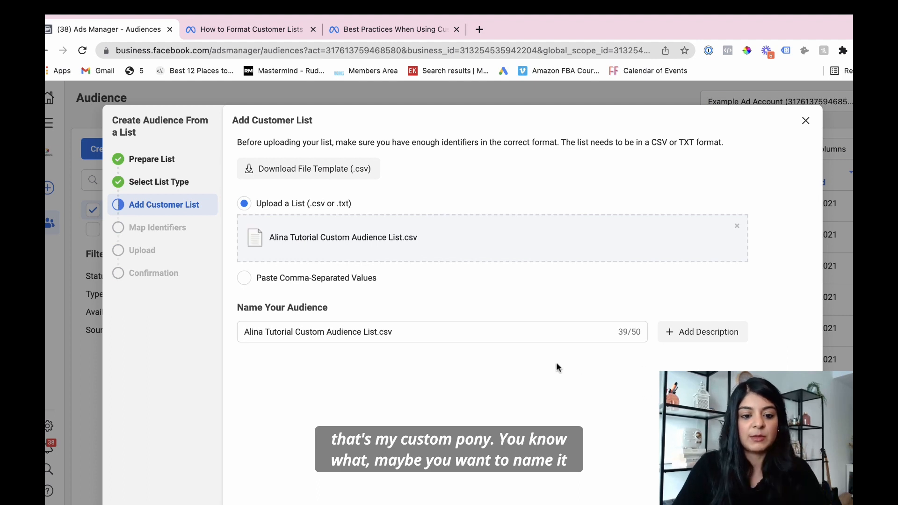
Step: Rename the audience to the owner's first name followed by "Customers" and continue to identifier mapping
click(368, 333)
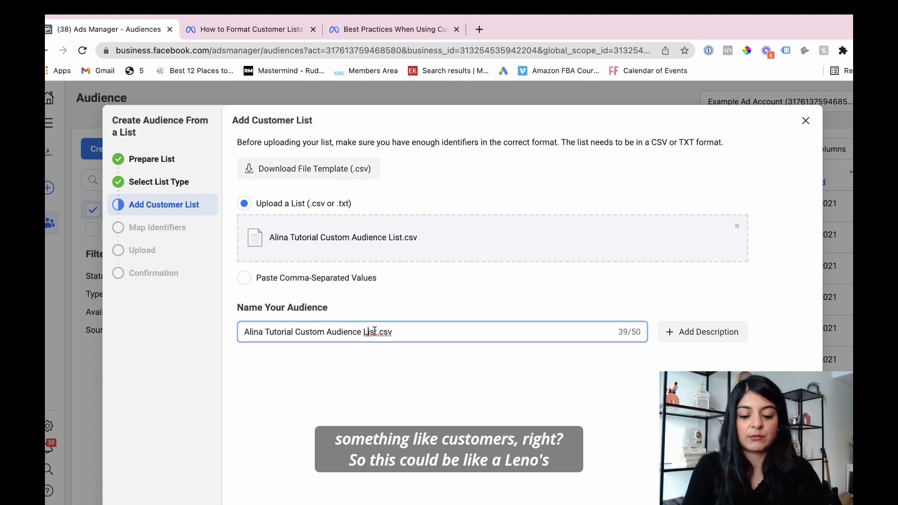
triple_click(391, 335)
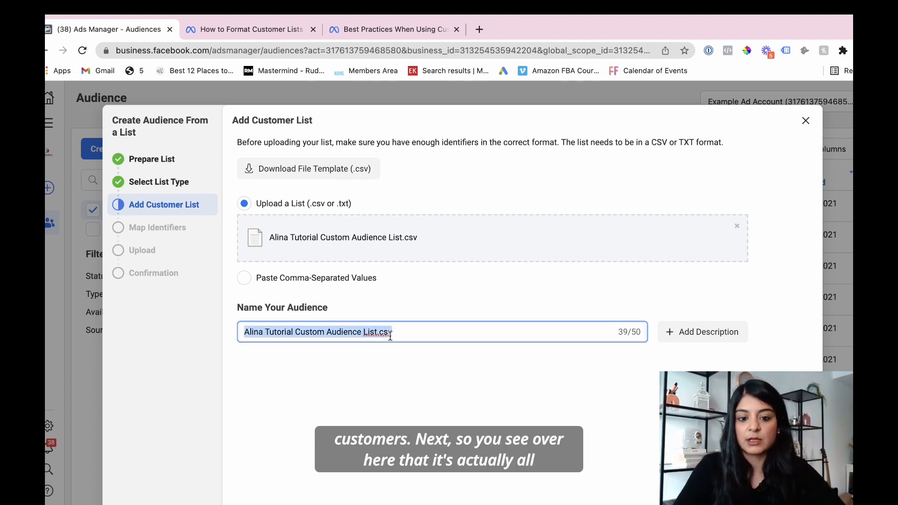
key(BackSpace)
text(Alina Customers)
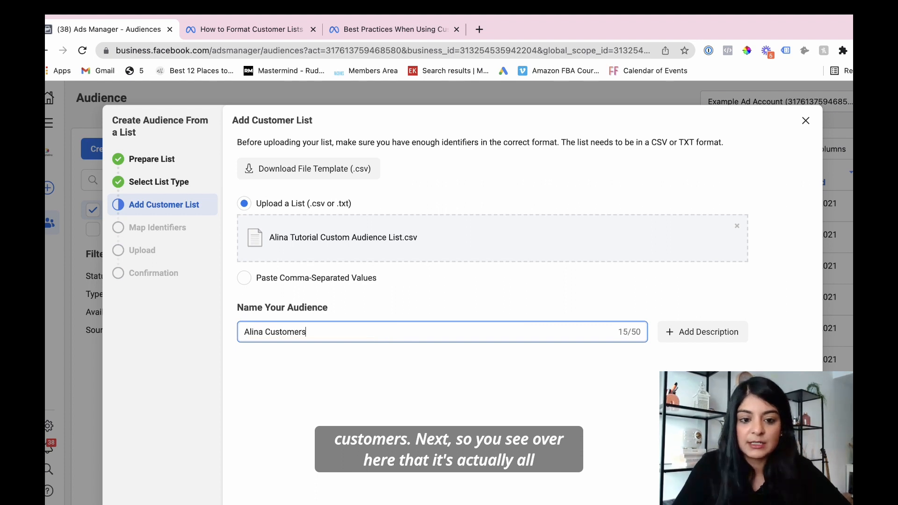
click(795, 492)
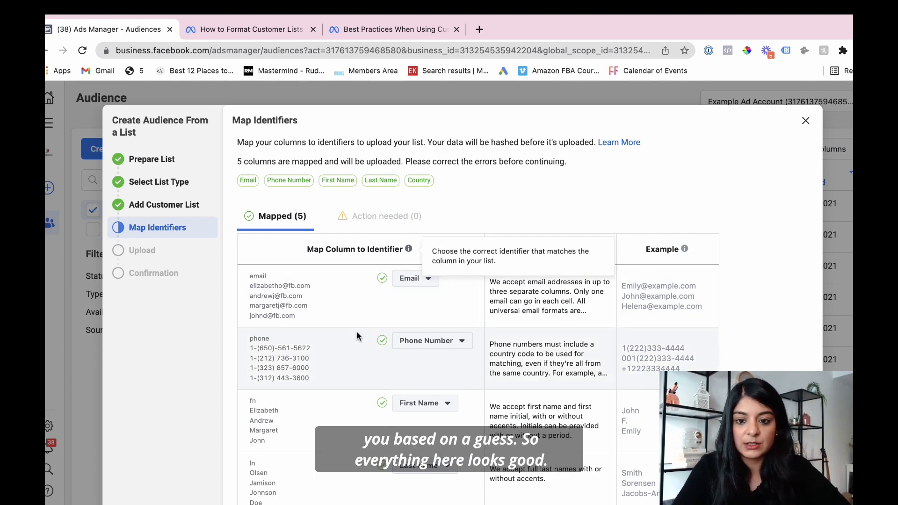
Step: Check the mapped email, phone, first name, last name and country identifiers, and import the list to create the audience
scroll(357, 331, down, 5)
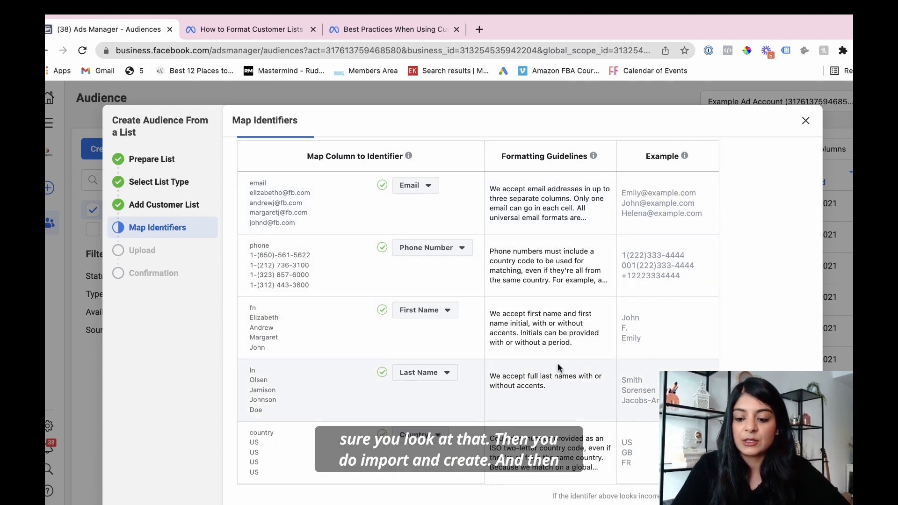
scroll(557, 363, up, 2)
scroll(595, 332, down, 2)
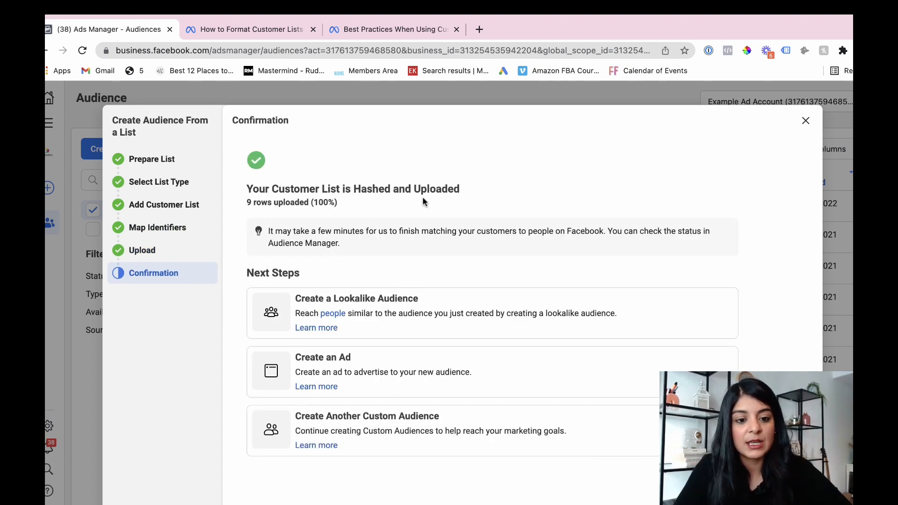
Step: Check the number of uploaded rows in the confirmation and finish the customer list audience
drag(253, 203, 305, 202)
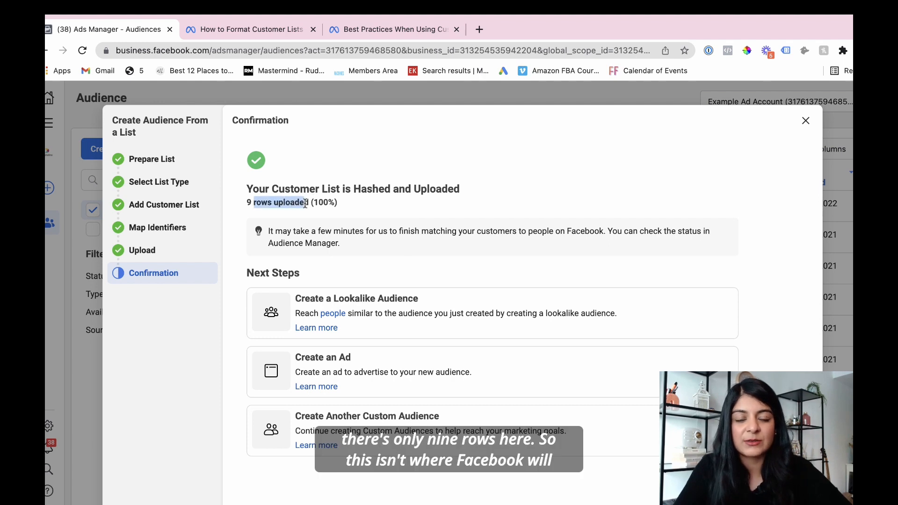
click(276, 215)
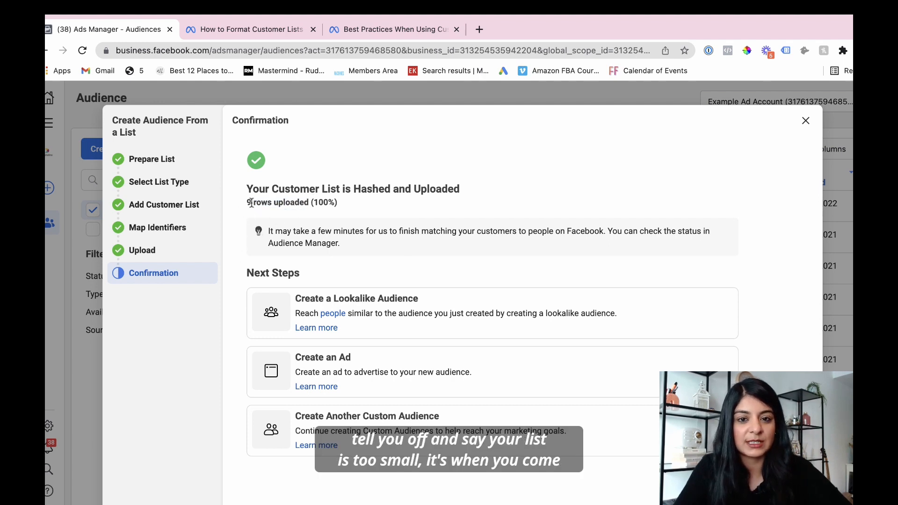
drag(253, 203, 305, 204)
click(305, 205)
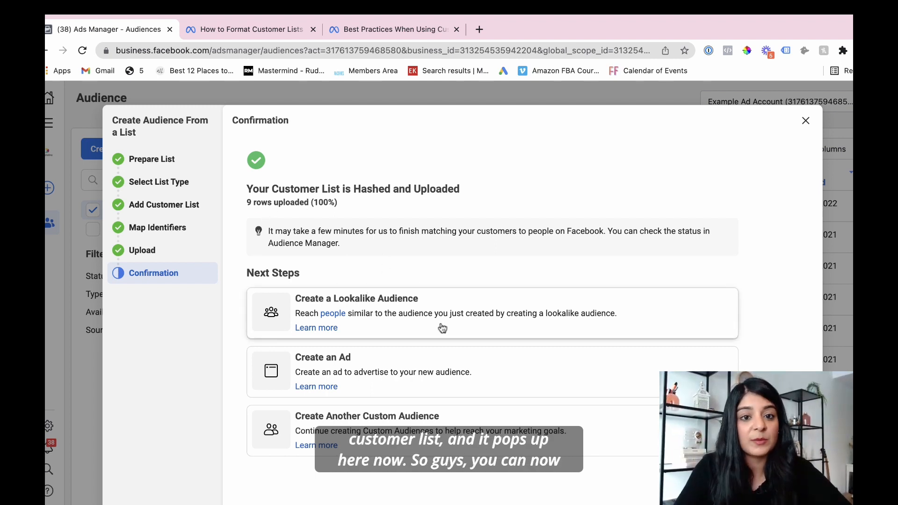
click(799, 499)
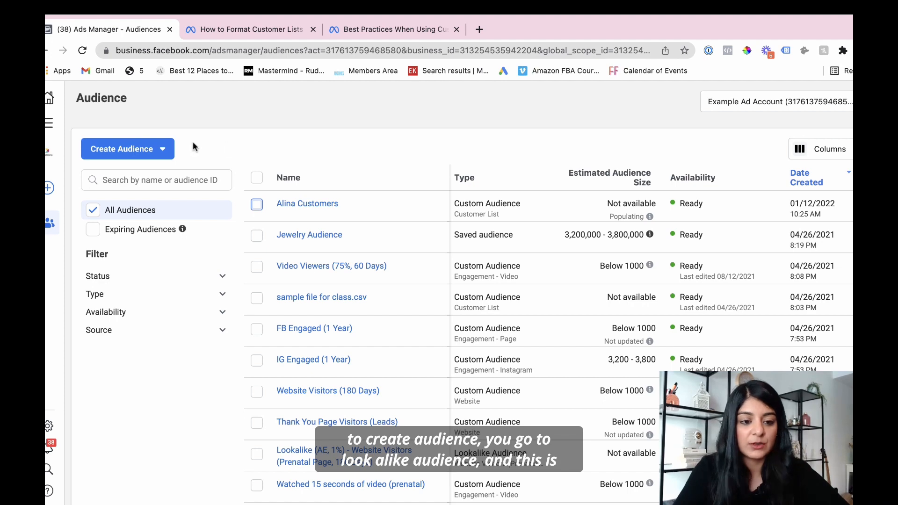
Step: Start a lookalike audience and choose the new Customers custom audience from the other sources as its source
click(165, 152)
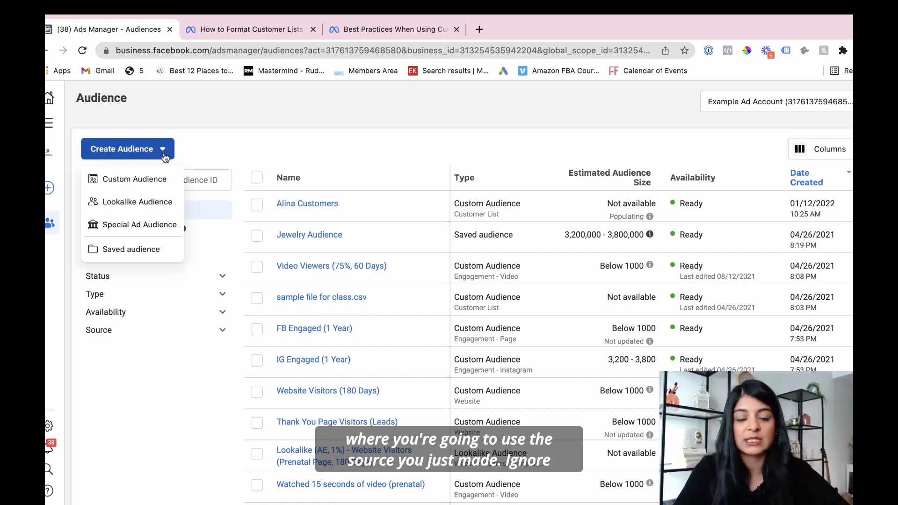
click(155, 208)
click(407, 186)
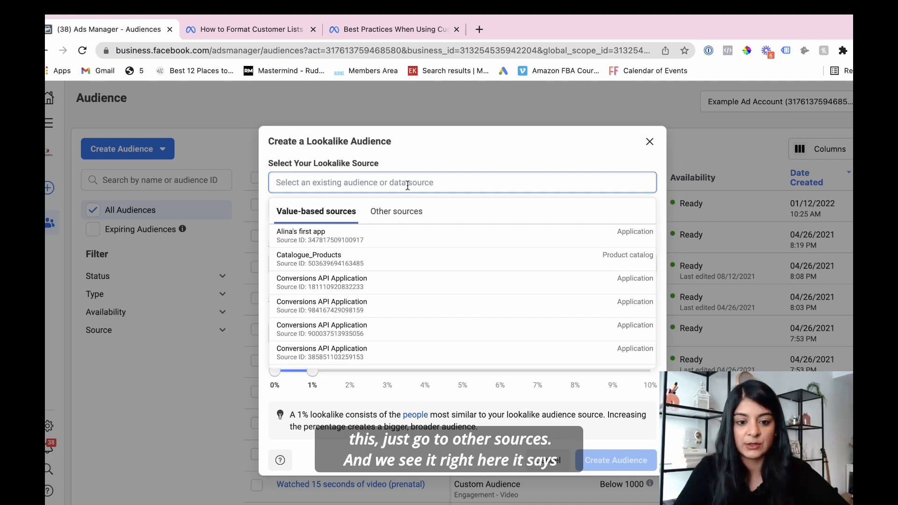
click(391, 215)
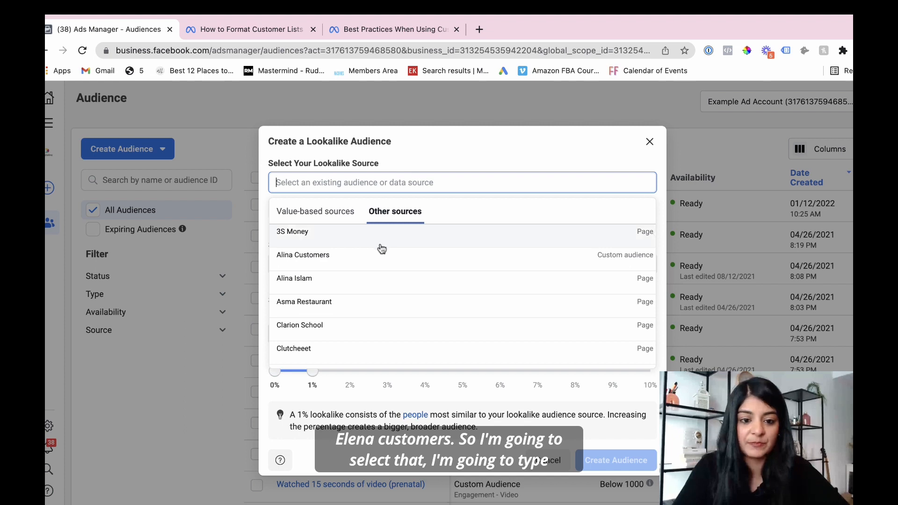
click(318, 265)
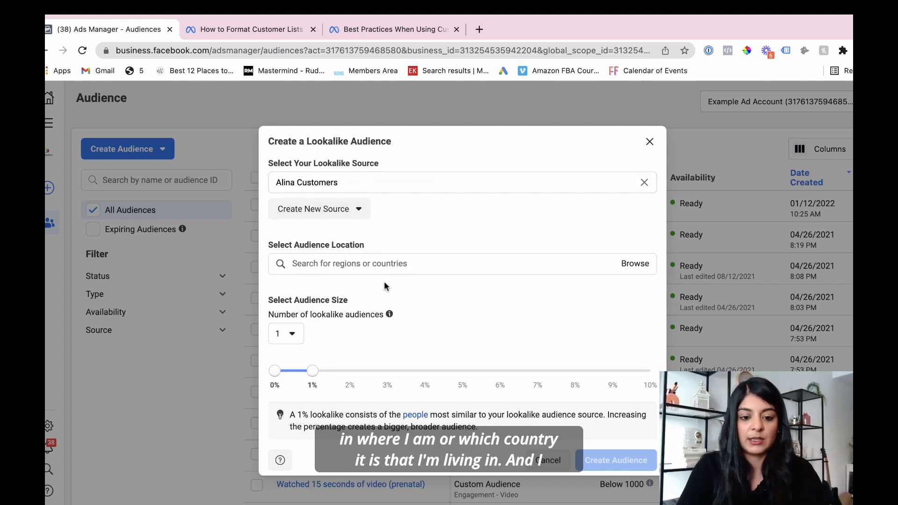
Step: Set the lookalike audience's location to United Arab Emirates
click(381, 263)
text(united arab)
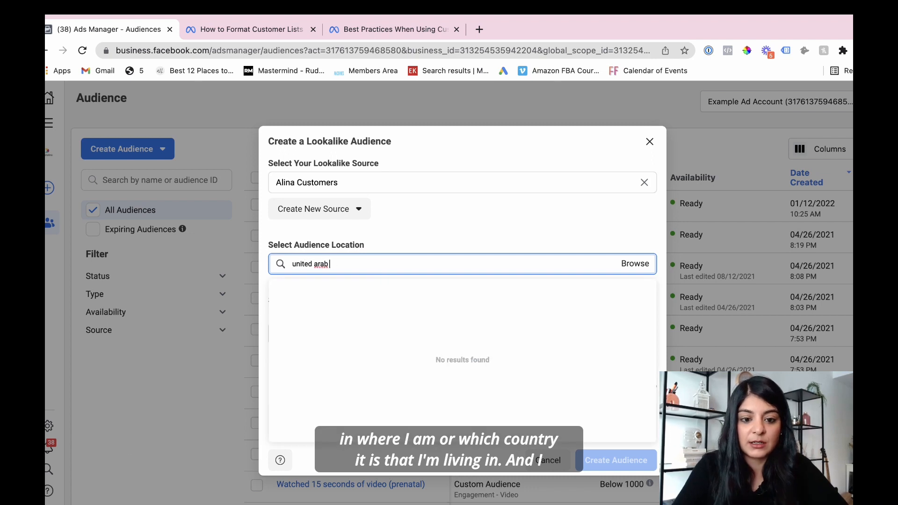
text( emirates)
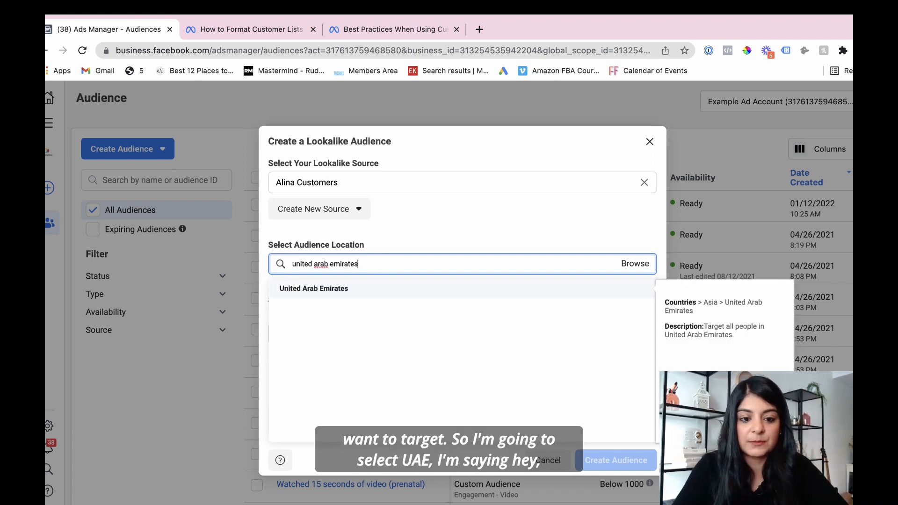
click(382, 292)
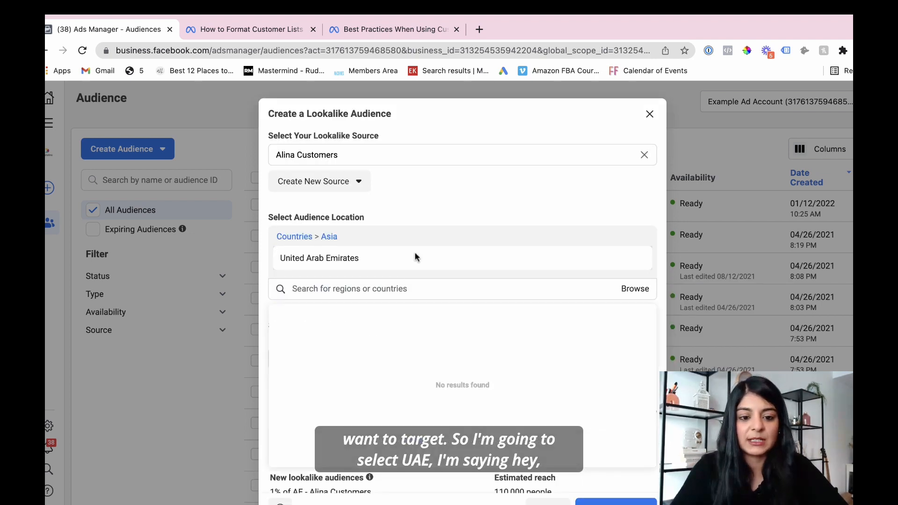
click(432, 218)
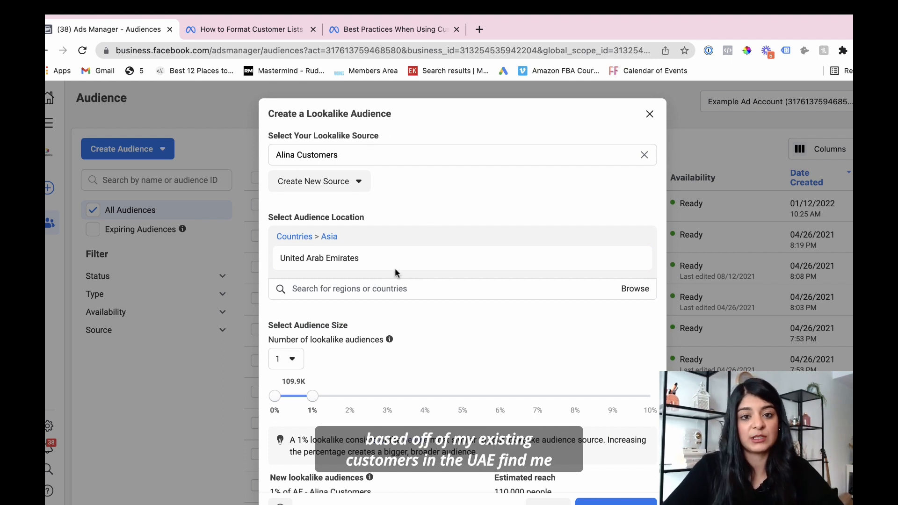
Step: Try a 10% audience size, return it to 1%, and check the estimated reach at that size
scroll(428, 197, down, 1)
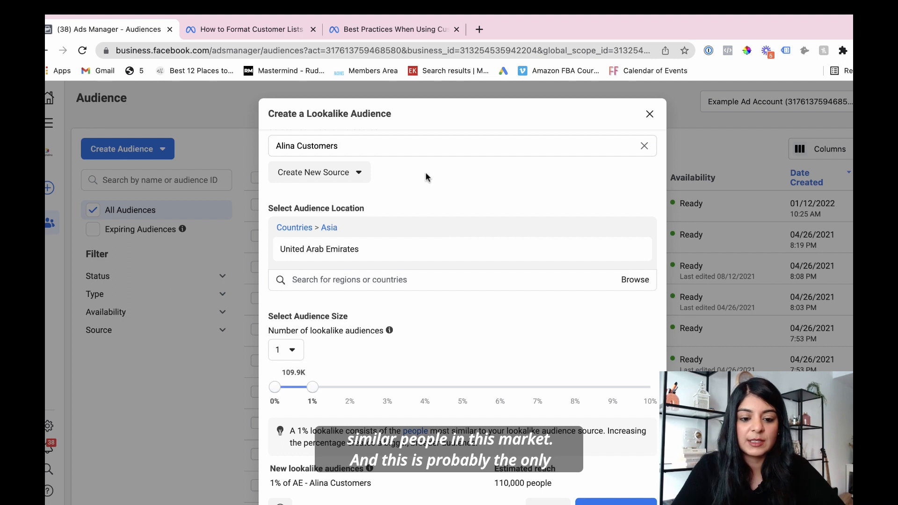
scroll(402, 281, down, 1)
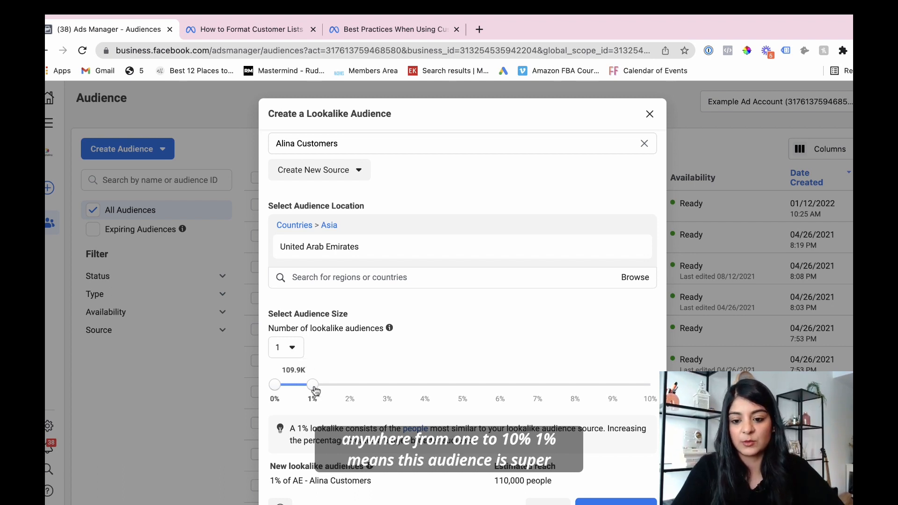
drag(288, 386, 650, 391)
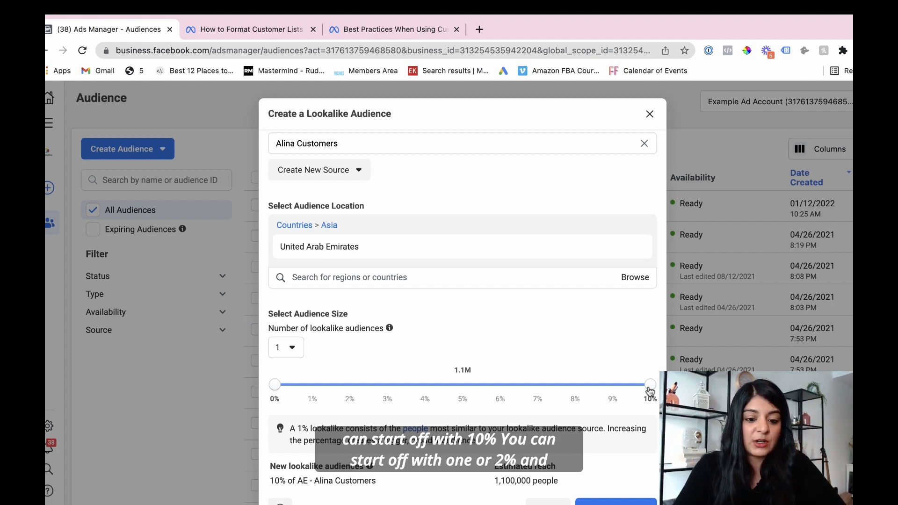
drag(650, 388, 315, 389)
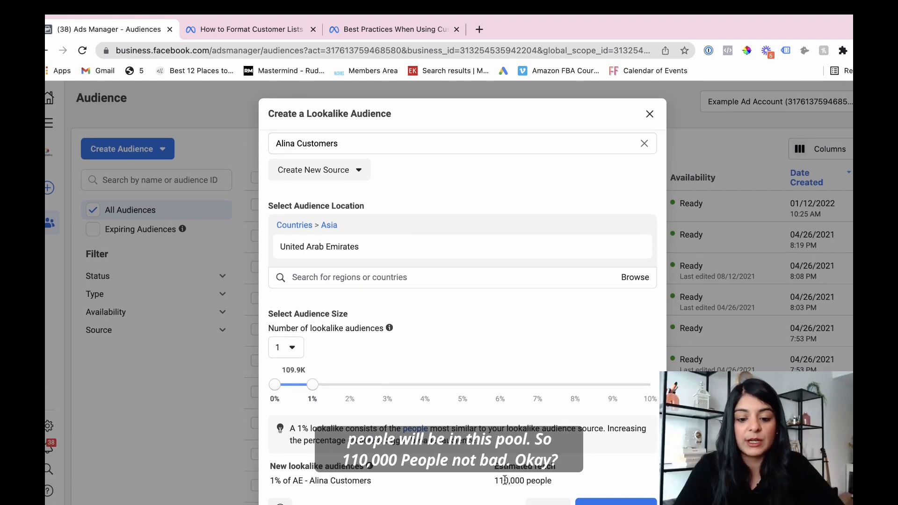
mouse_move(500, 481)
mouse_down()
mouse_move(550, 481)
mouse_move(490, 484)
mouse_up()
click(551, 481)
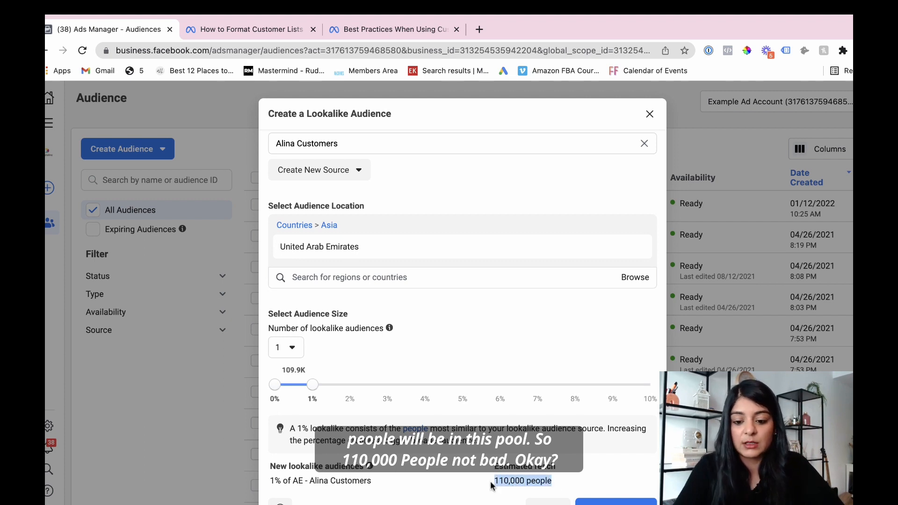
click(511, 484)
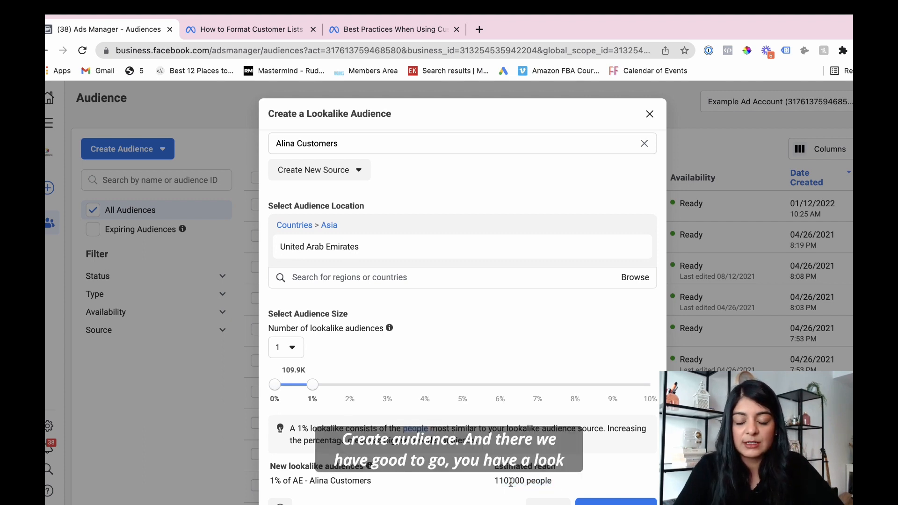
Step: Create the lookalike audience and check the population status details of its estimated size in the audience list
click(597, 502)
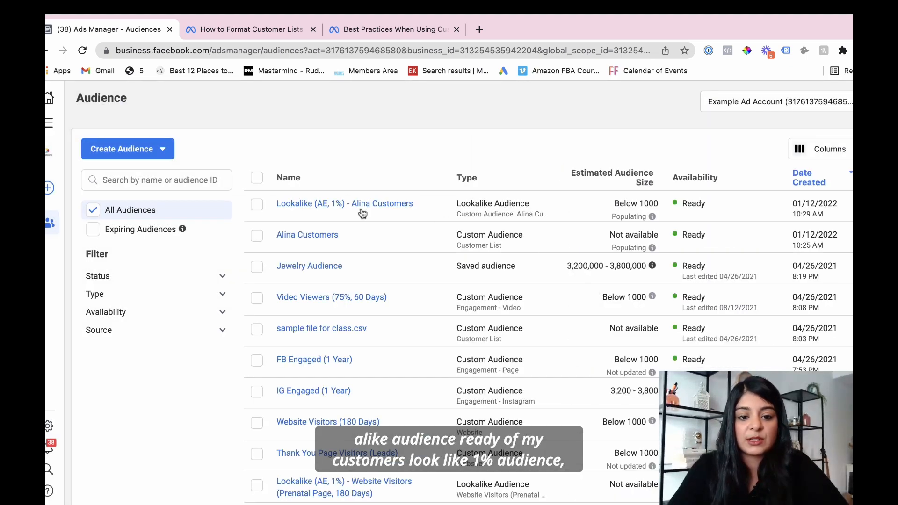
mouse_move(361, 209)
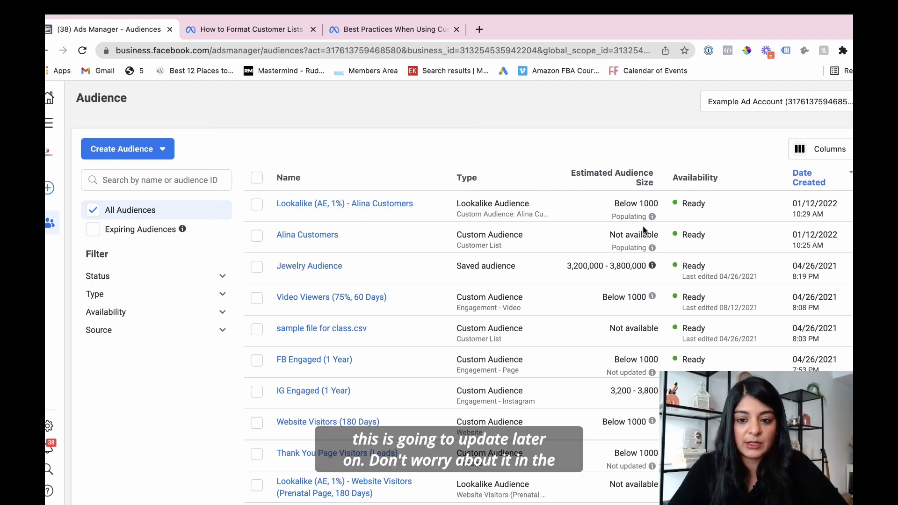
mouse_move(653, 215)
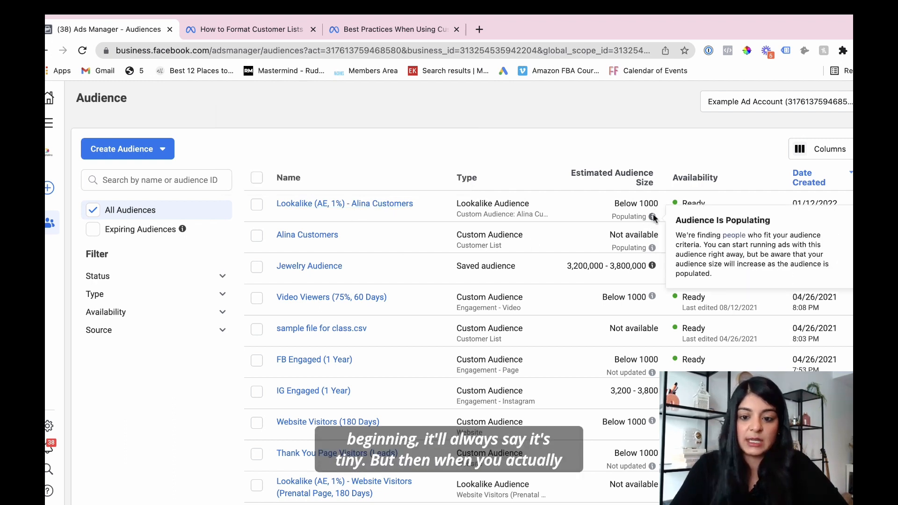